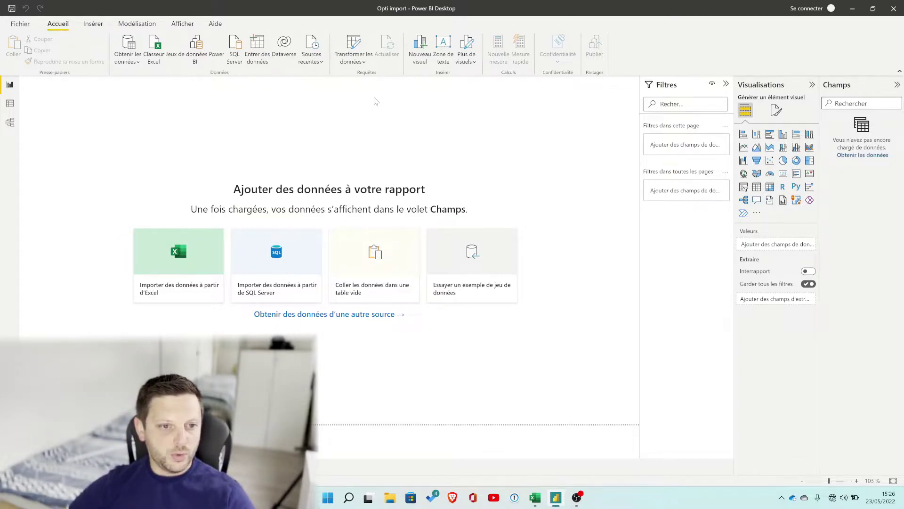
Open the Power Query Editor and start a new SQL Server query on the server légion-de-dim.
left_click(356, 67)
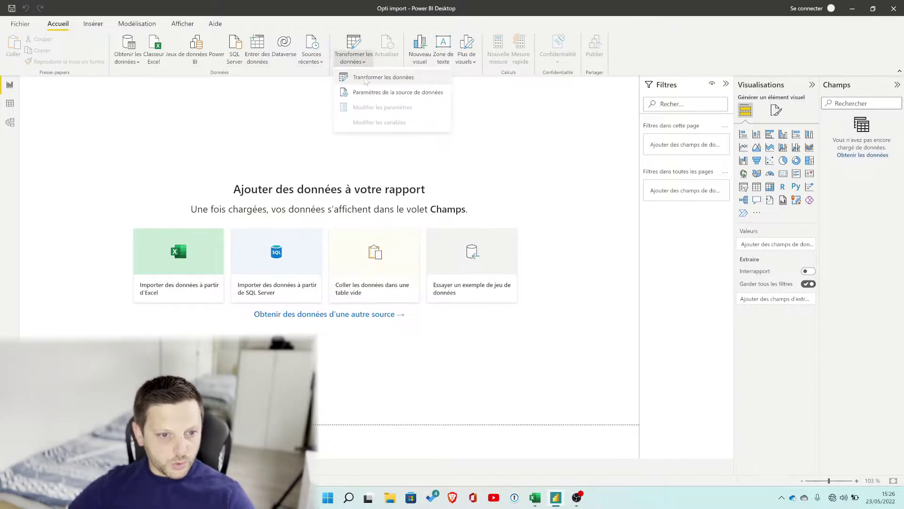
left_click(367, 78)
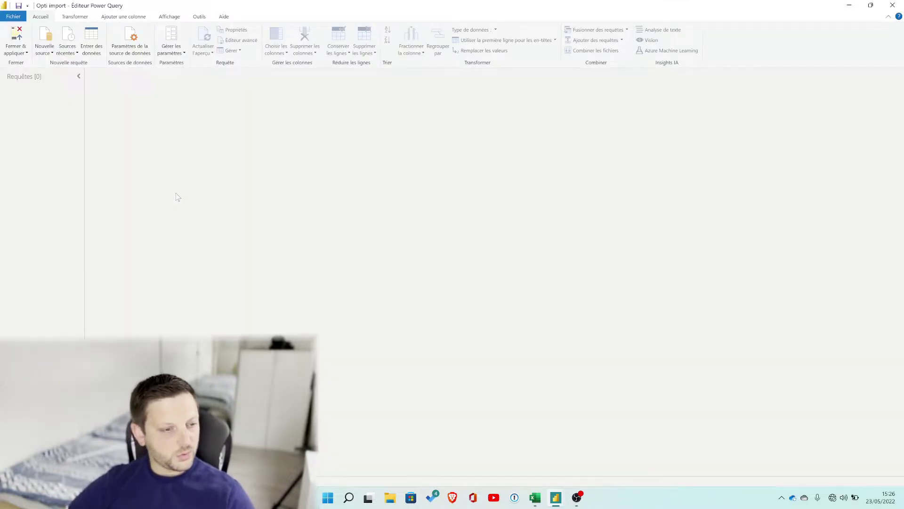
right_click(23, 101)
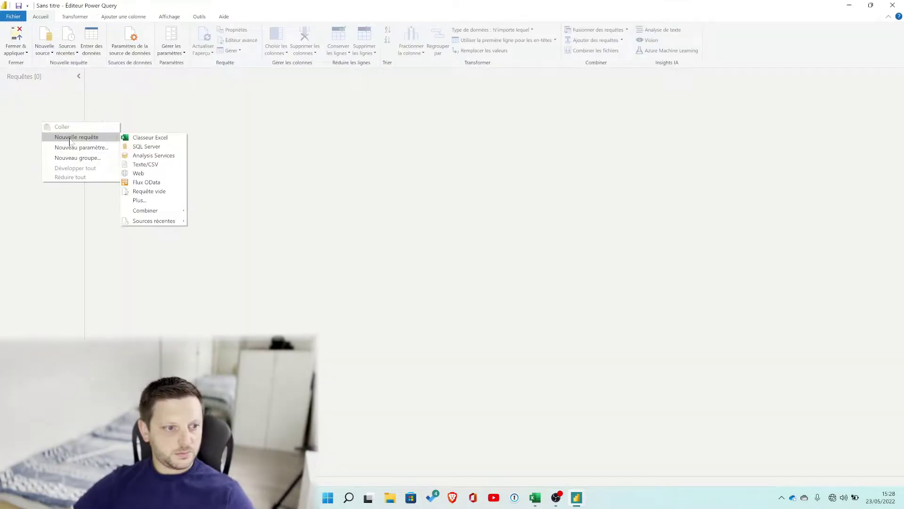
left_click(167, 148)
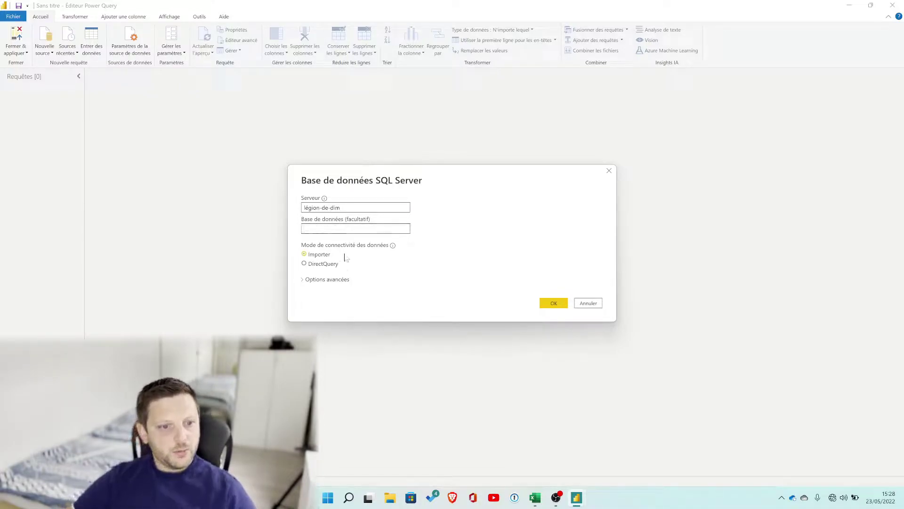
Set the SQL Server connection's data connectivity mode to DirectQuery and connect.
left_click(320, 265)
left_click(320, 255)
left_click(319, 265)
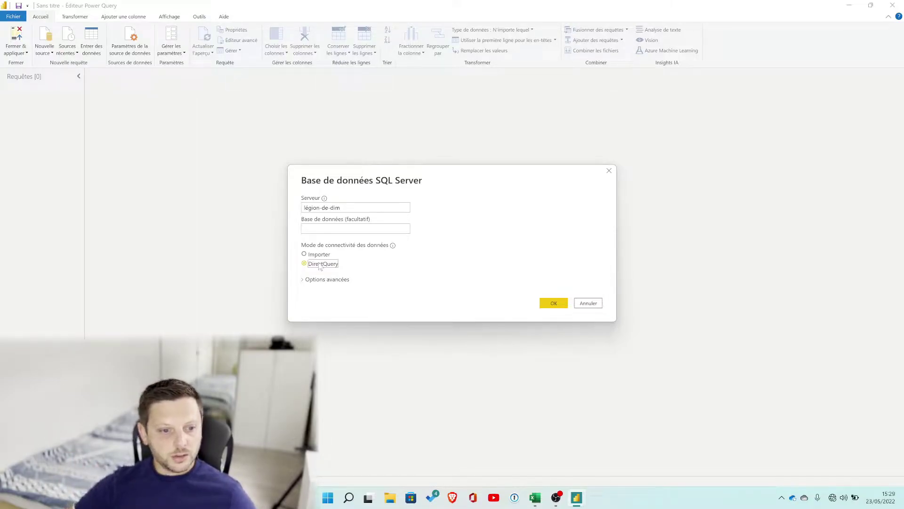
left_click(318, 257)
left_click(320, 265)
left_click(322, 255)
left_click(321, 265)
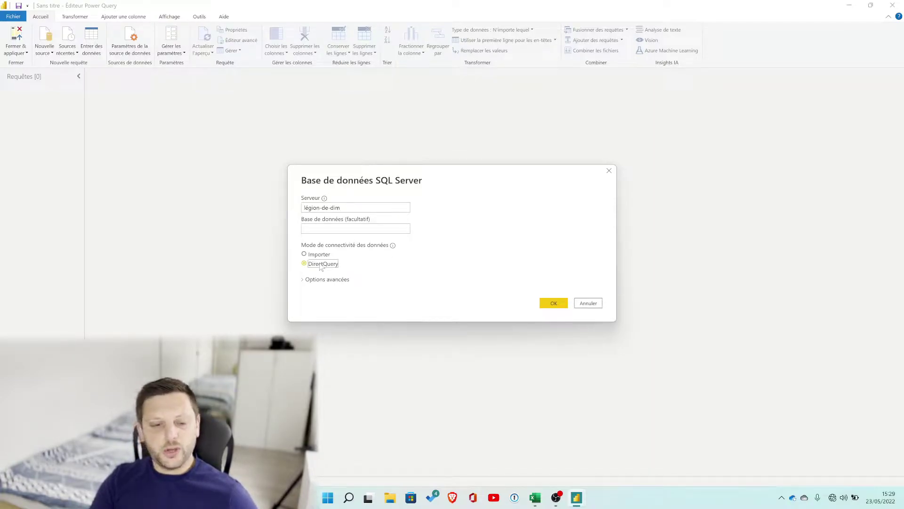
left_click(319, 257)
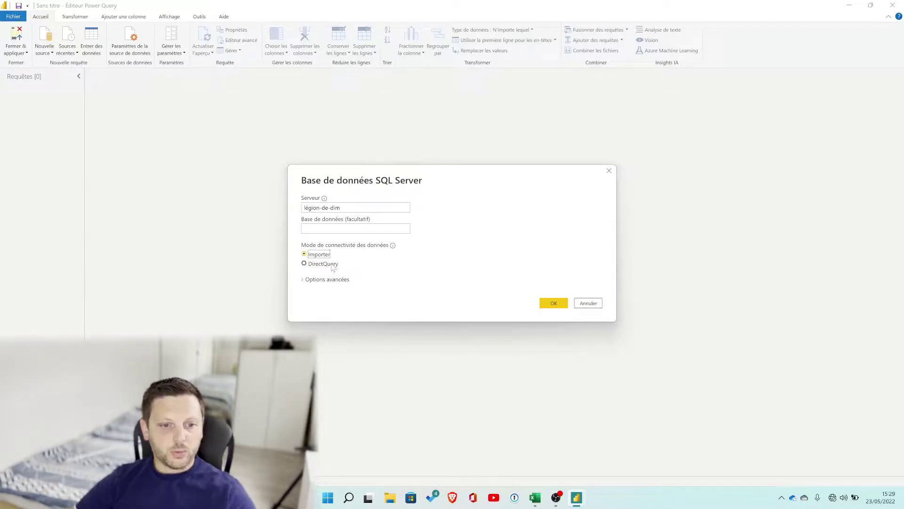
left_click(332, 266)
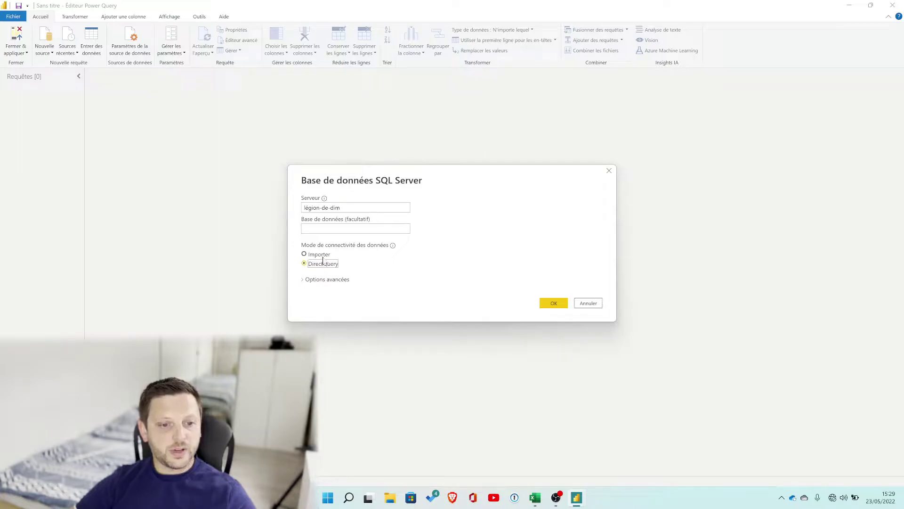
left_click(552, 303)
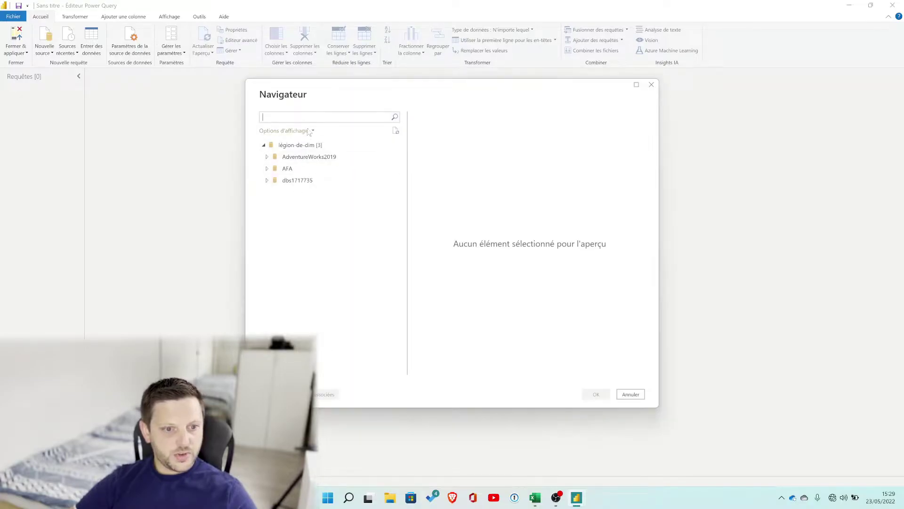
Search AdventureWorks2019 for "header", import the Sales.SalesOrderHeader table, and apply the query to the report.
left_click(266, 157)
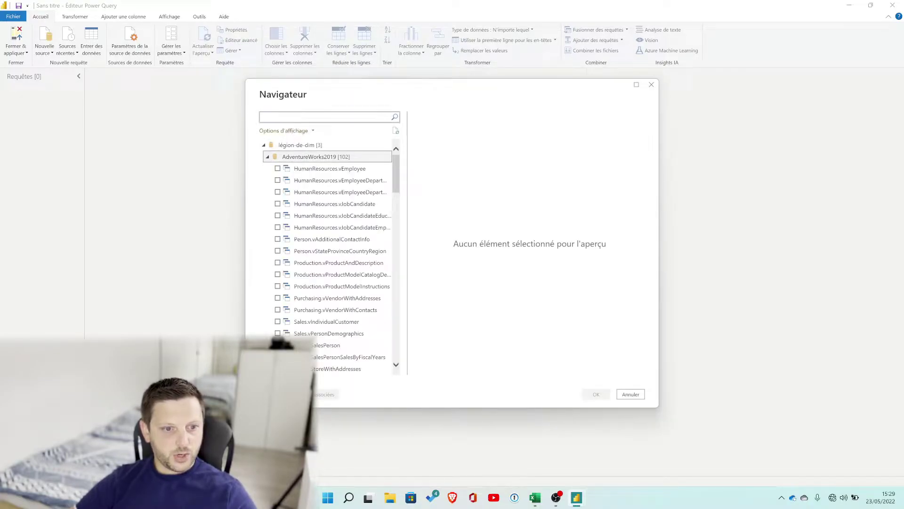
type("header")
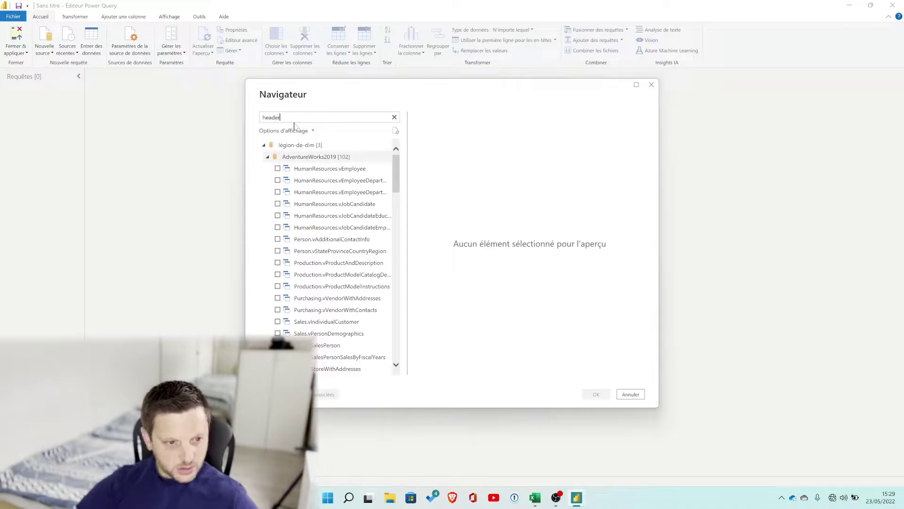
left_click(287, 182)
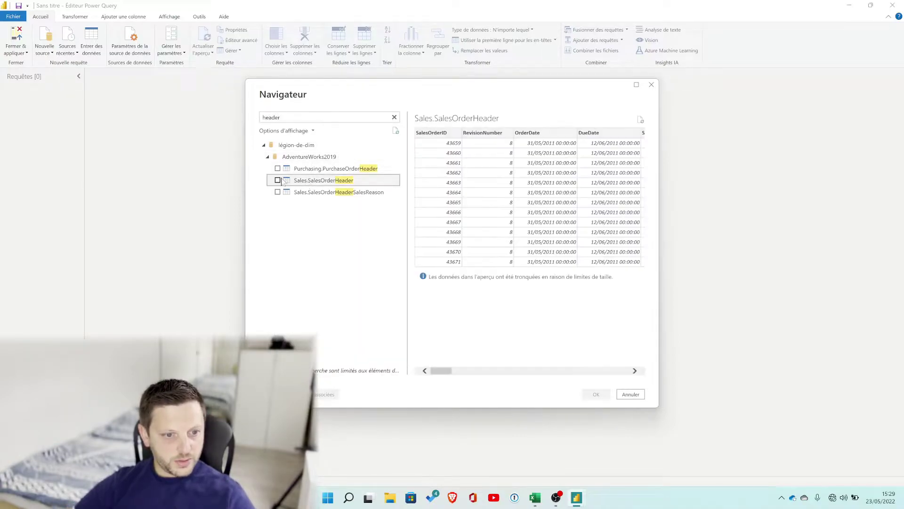
left_click(277, 180)
left_click(596, 395)
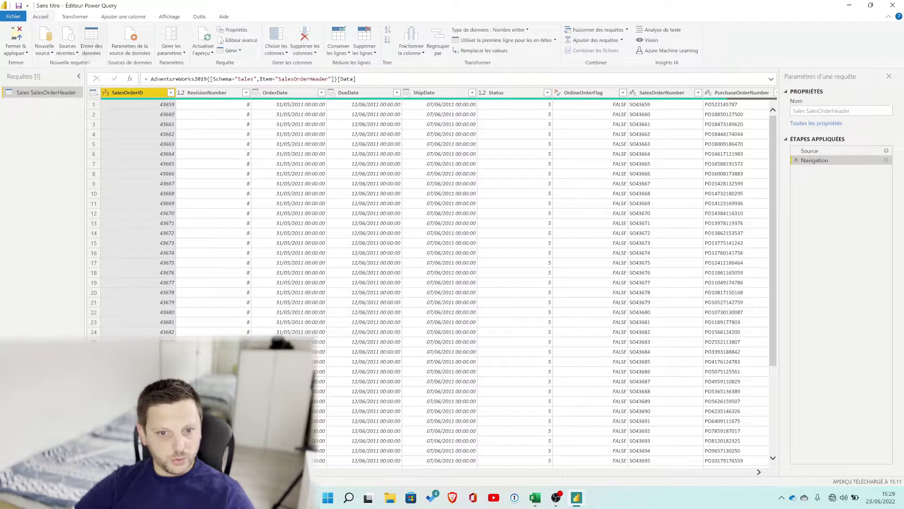
left_click(16, 37)
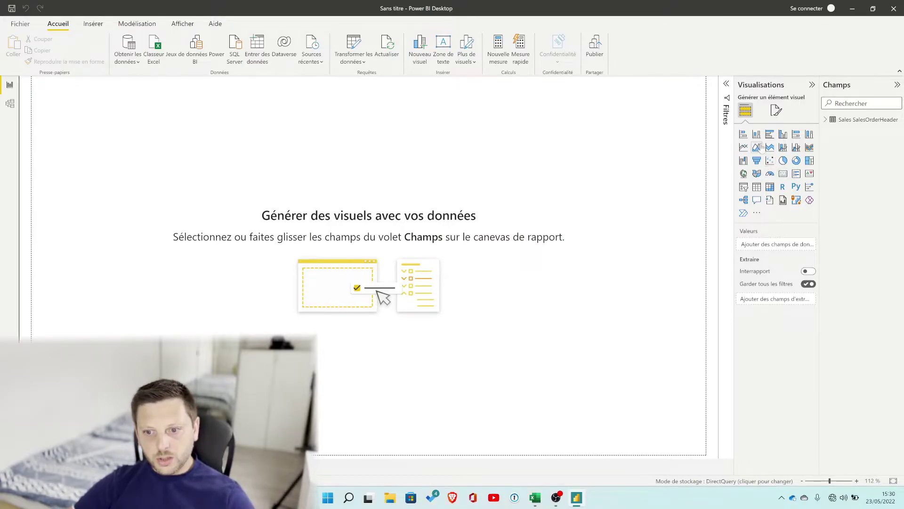
Add a table visual with the BillToAddressID and RevisionNumber columns and move it to the middle of the report page.
left_click(757, 187)
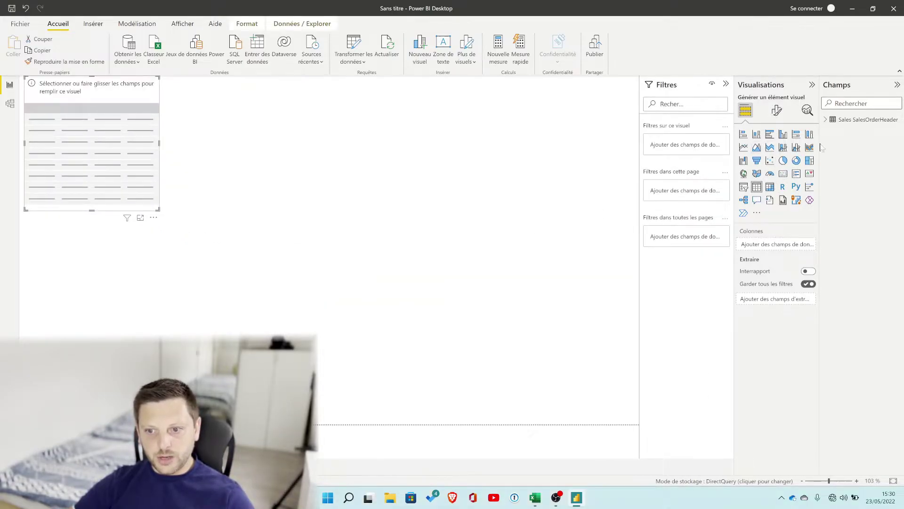
left_click(853, 120)
left_click(826, 119)
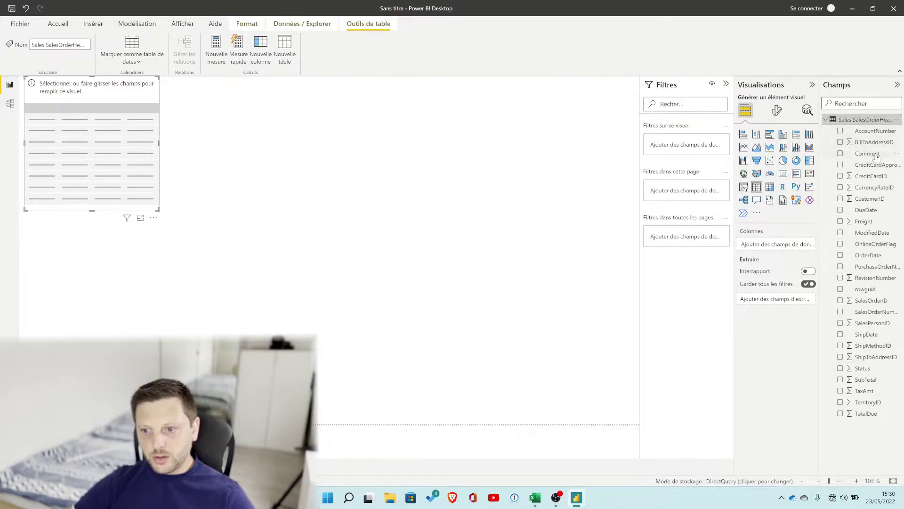
left_click_drag(877, 147, 777, 246)
left_click_drag(871, 278, 788, 261)
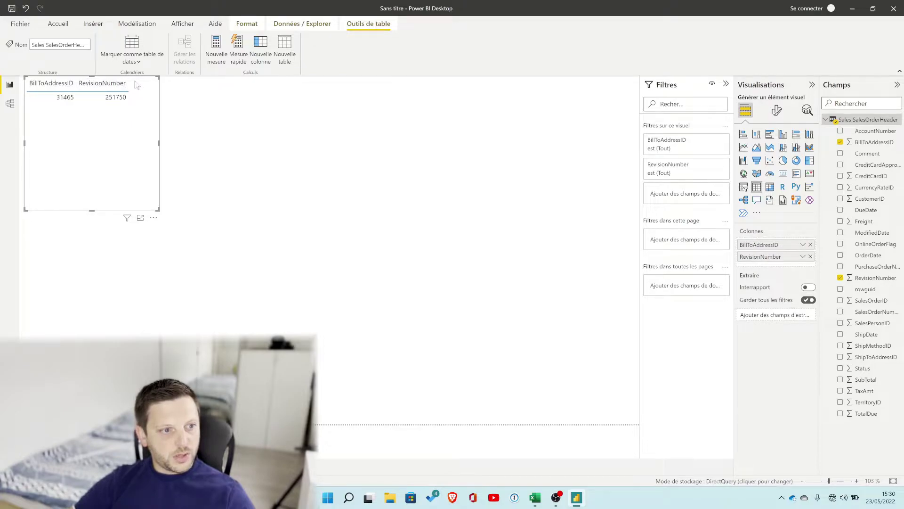
left_click_drag(143, 82, 380, 155)
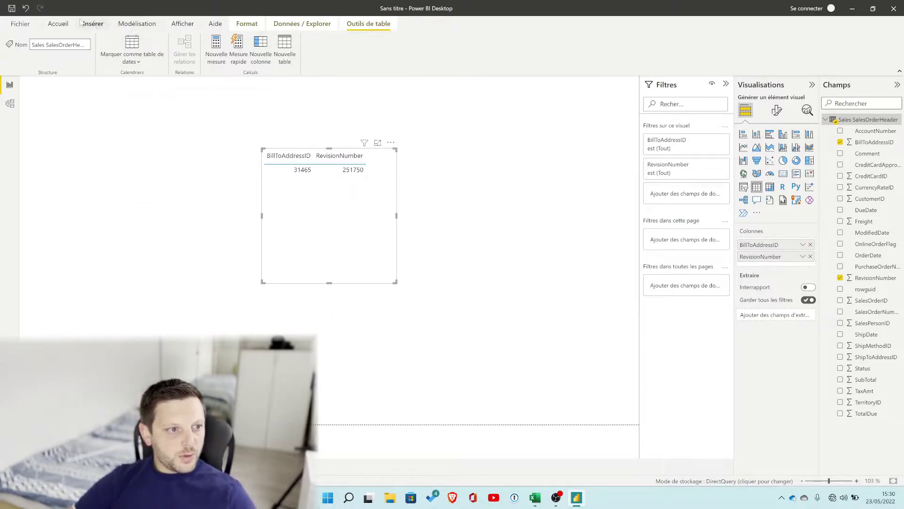
Return to the Power Query Editor and connect a new SQL Server source to légion-de-dim in Importer mode.
left_click(58, 24)
left_click(352, 45)
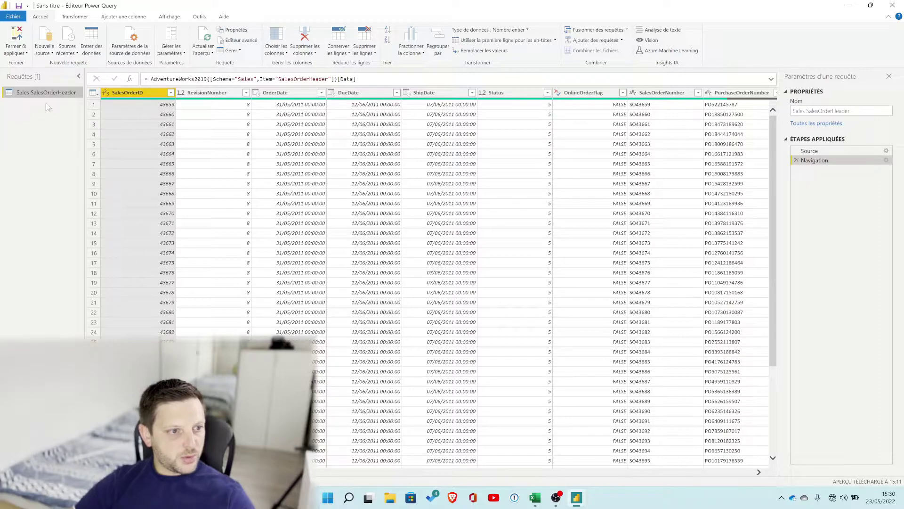
left_click(45, 49)
key("Escape")
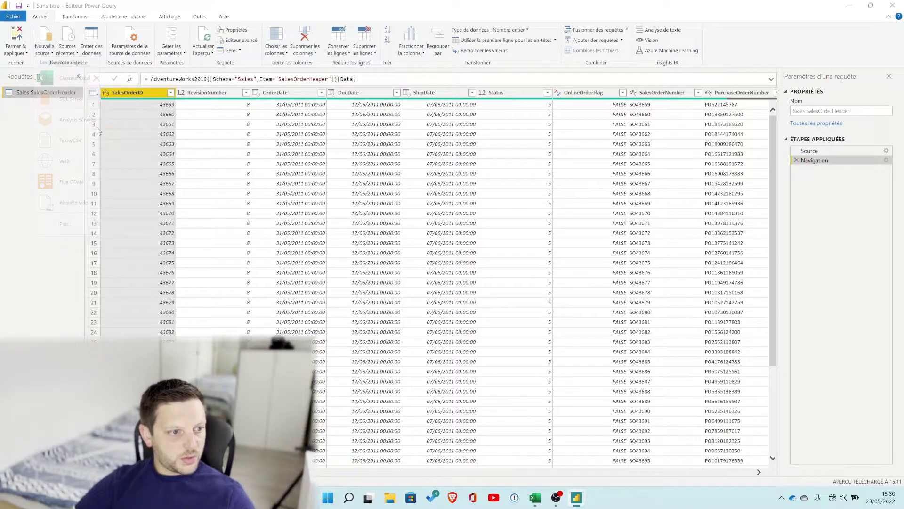
type("le")
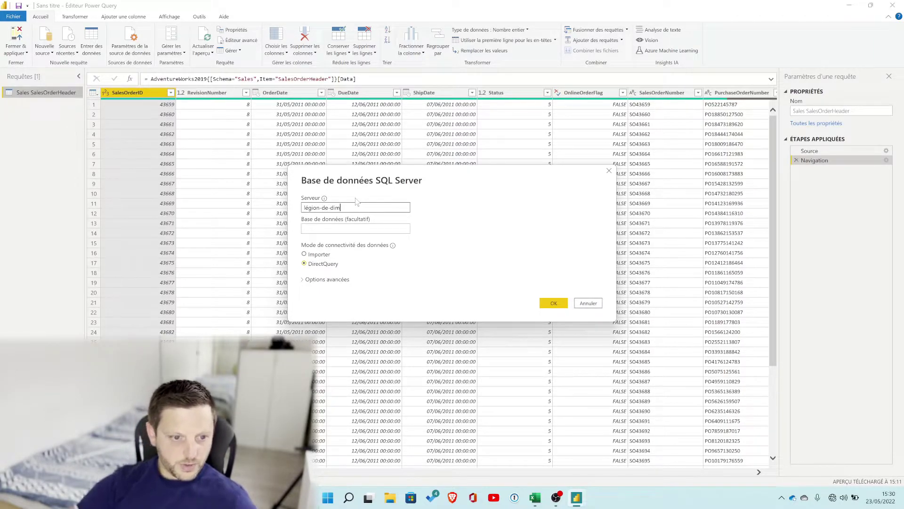
left_click(317, 254)
left_click(556, 302)
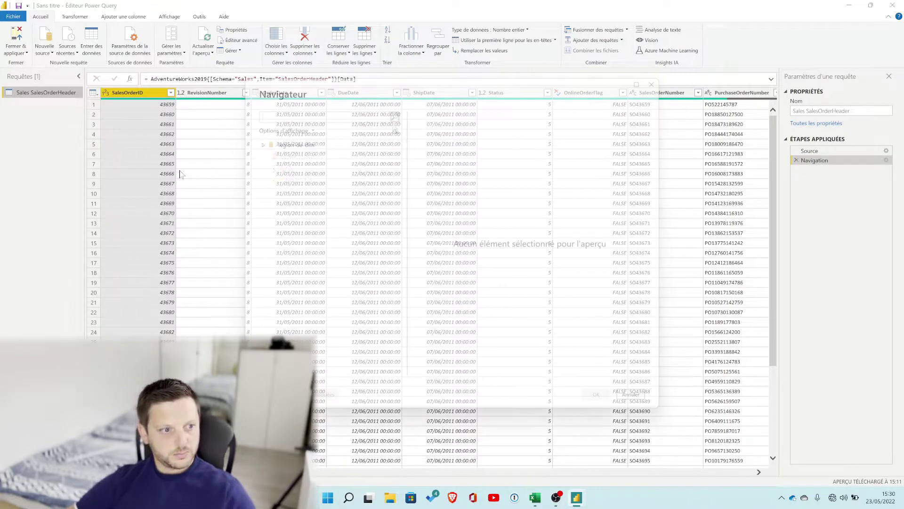
Search AdventureWorks2019 for "header", add Sales.SalesOrderHeader as a second query, and apply the changes to the report.
left_click(268, 157)
left_click(302, 116)
type("header")
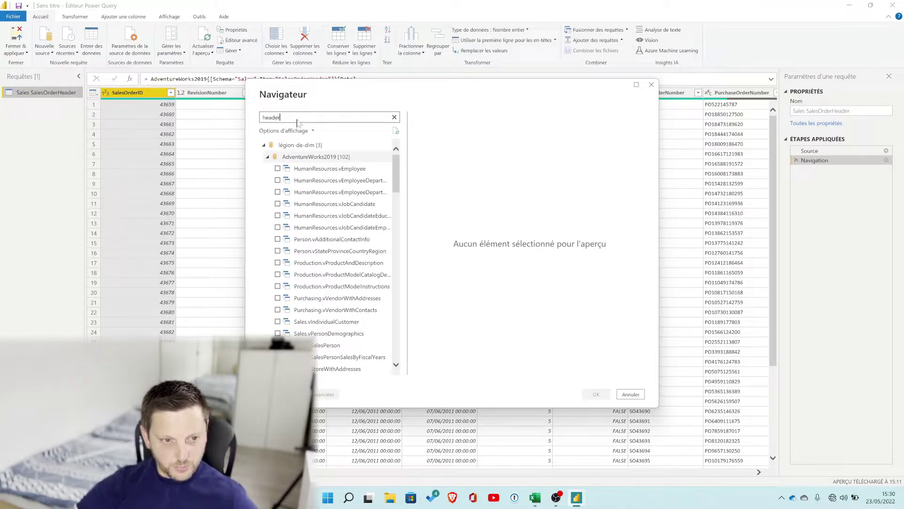
left_click(277, 180)
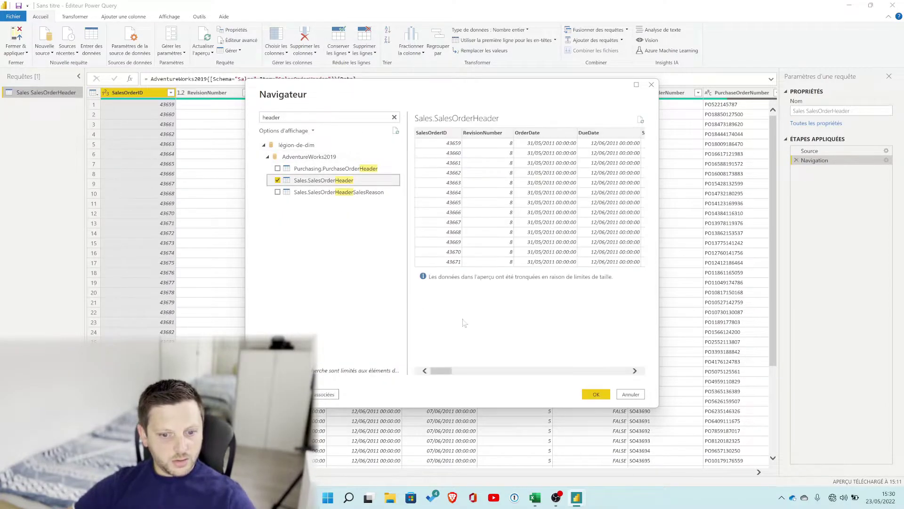
left_click(596, 393)
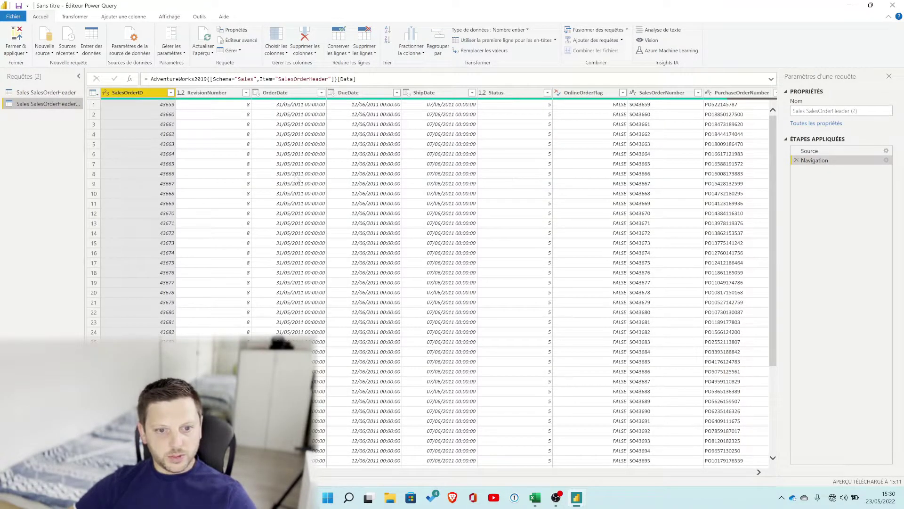
left_click(44, 92)
left_click(45, 103)
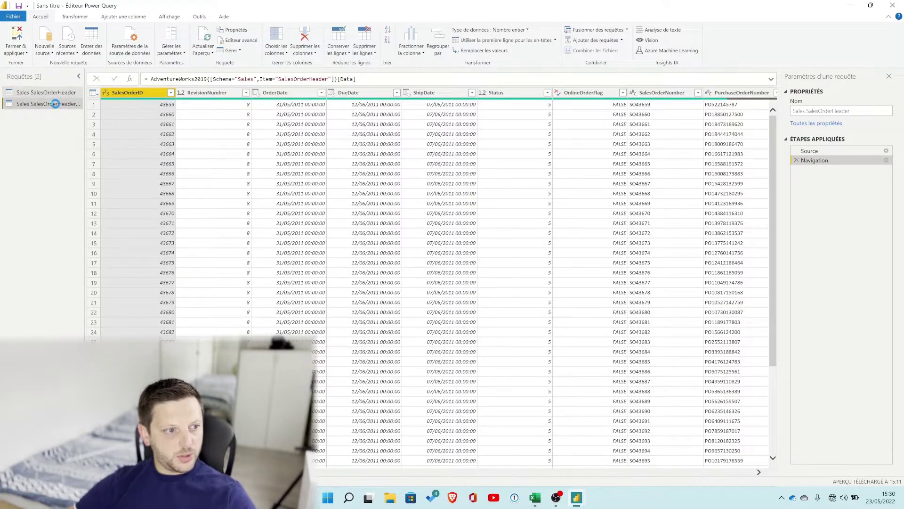
left_click(16, 36)
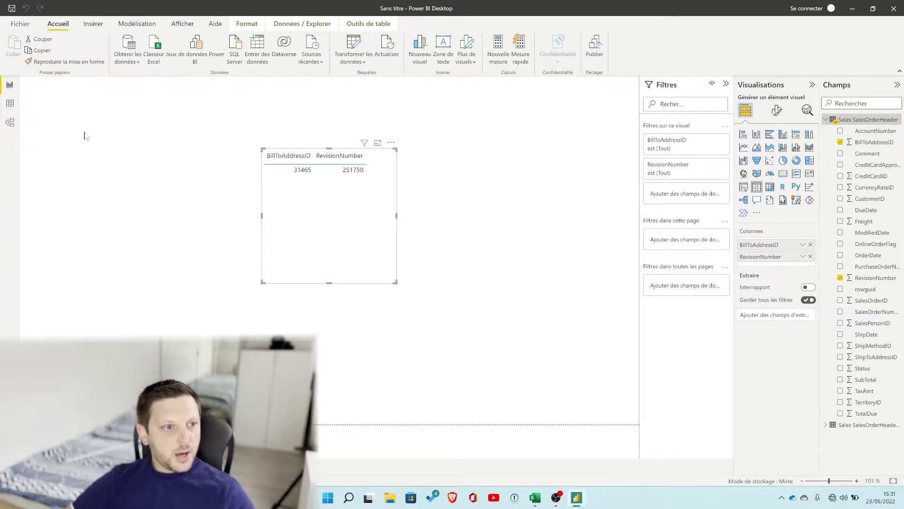
Reopen the Power Query Editor and rename the first Sales SalesOrderHeader query as Directe.
left_click(359, 51)
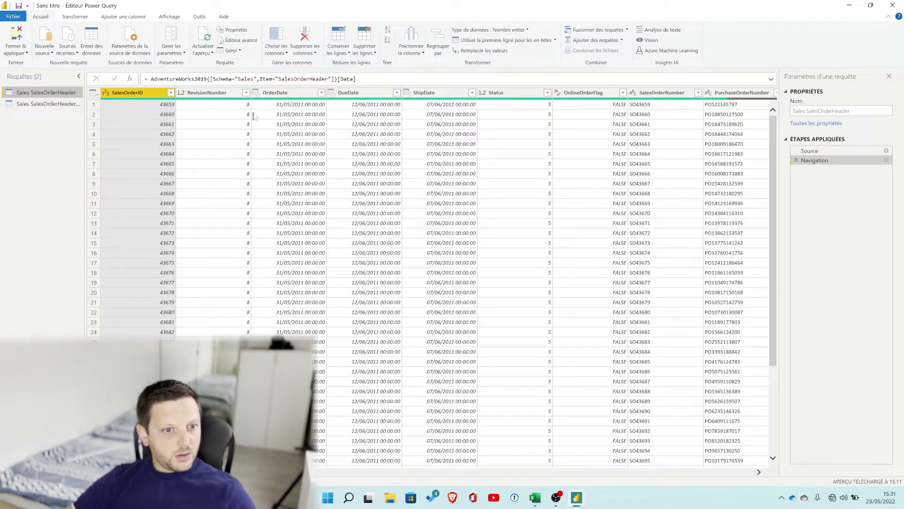
right_click(49, 95)
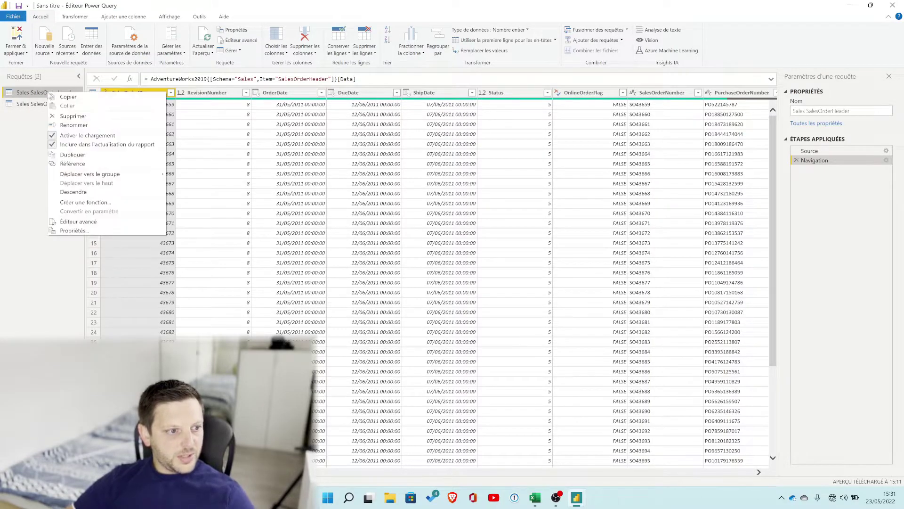
left_click(77, 126)
type("Direct")
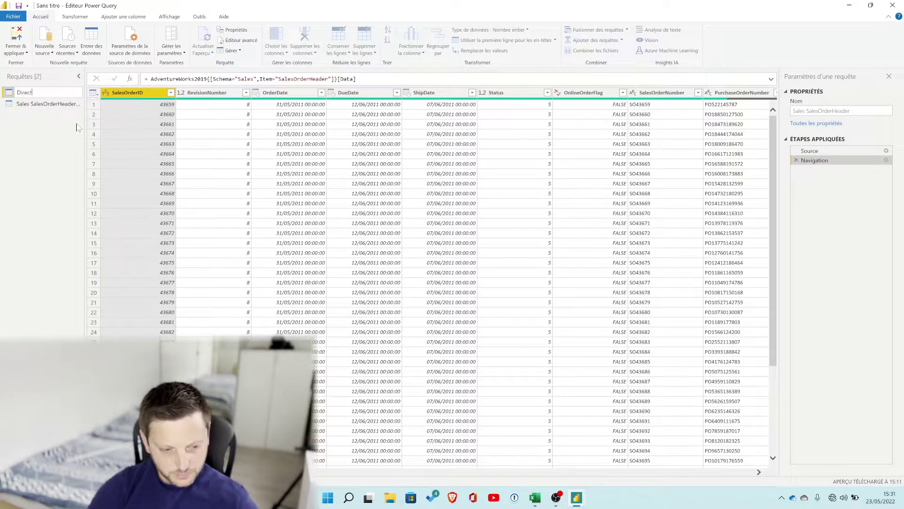
type("e")
key("Return")
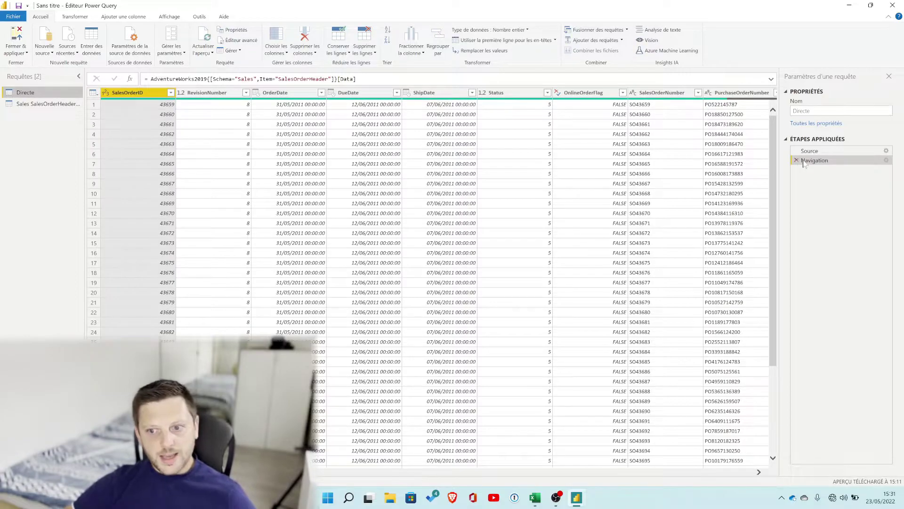
Remove the DueDate column from the Directe query and change the ShipDate column's data type to Pourcentage.
left_click(810, 151)
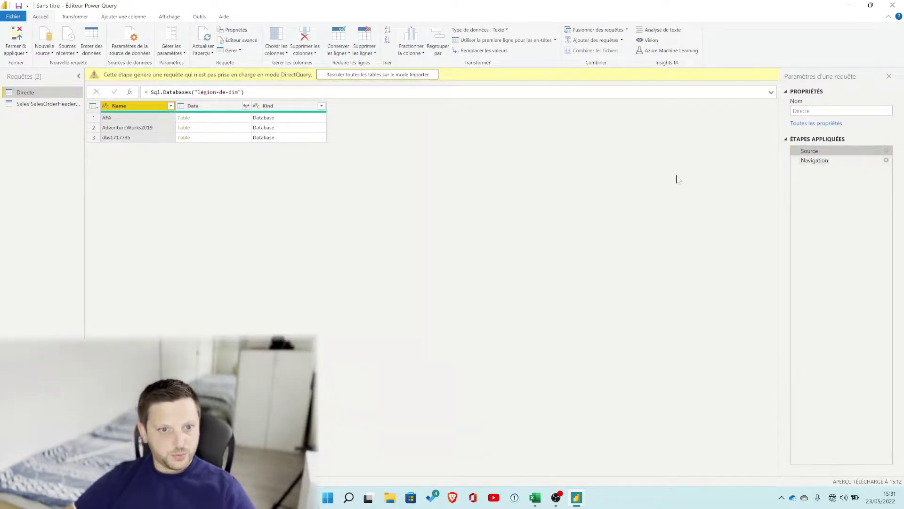
left_click(381, 93)
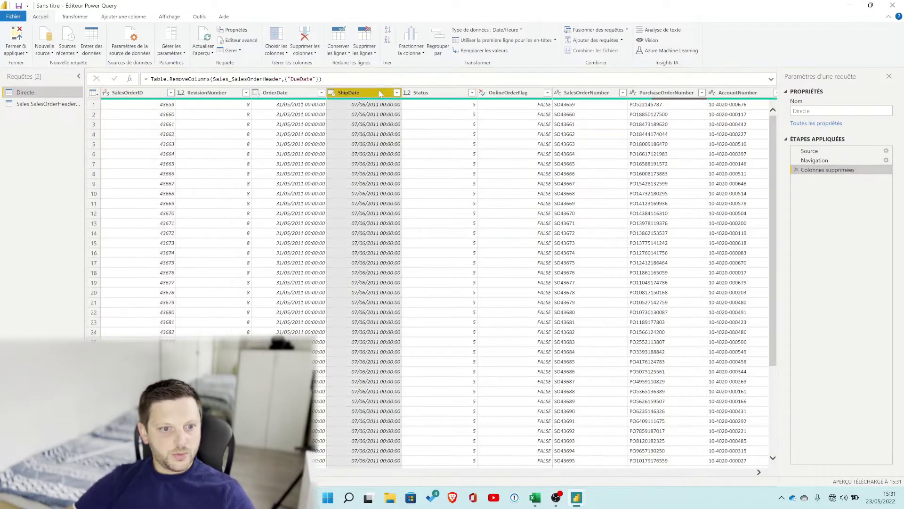
left_click(89, 18)
left_click(175, 30)
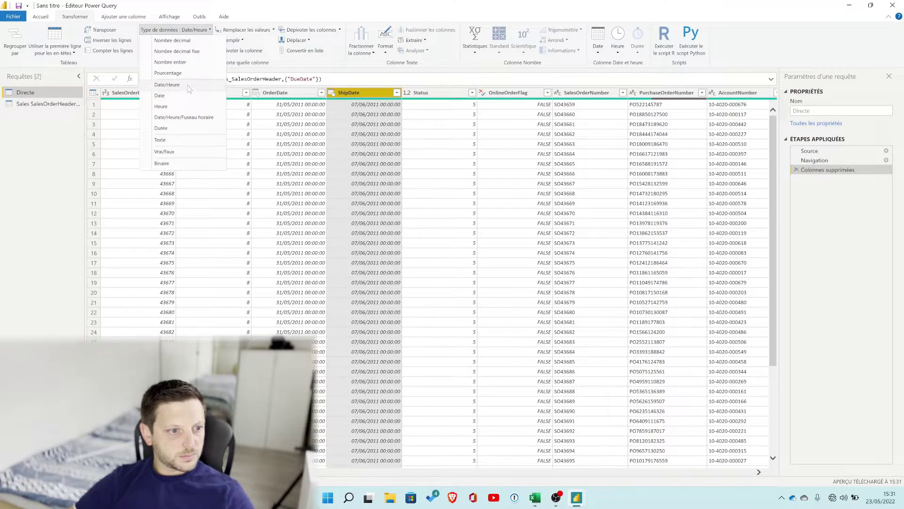
left_click(168, 73)
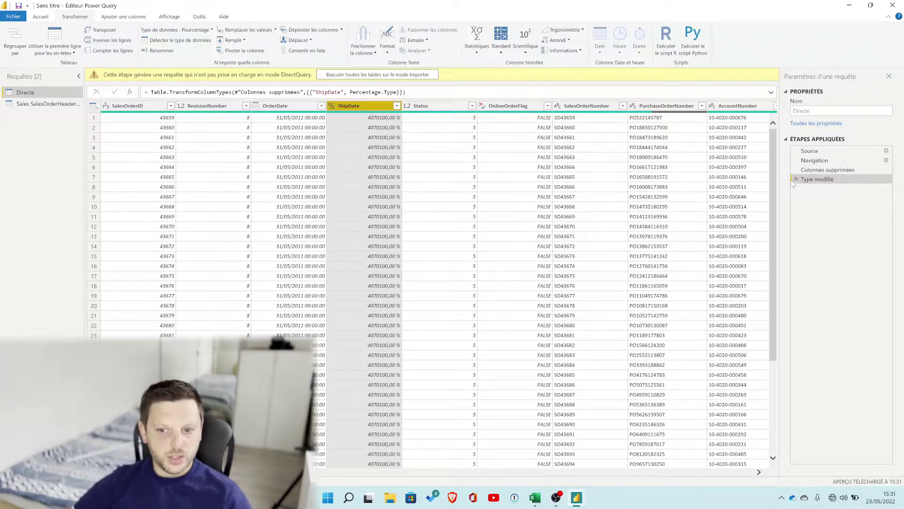
left_click(509, 105)
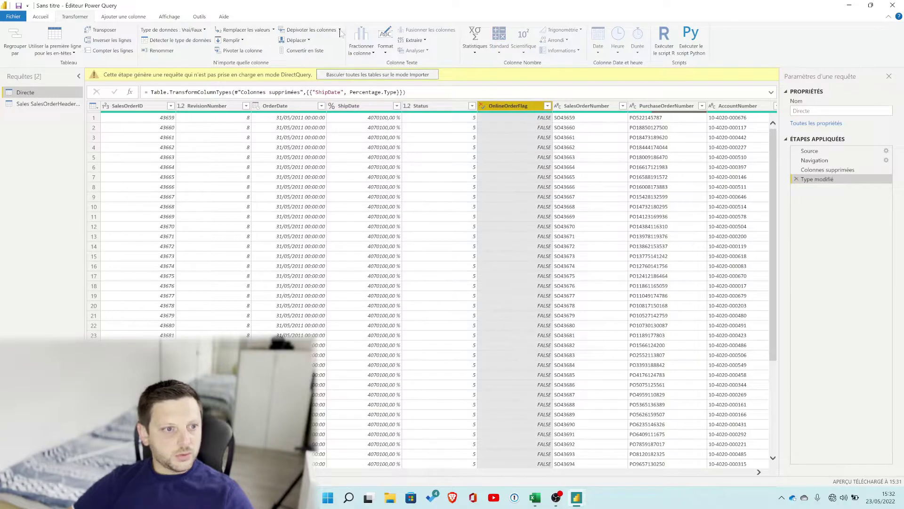
left_click(125, 17)
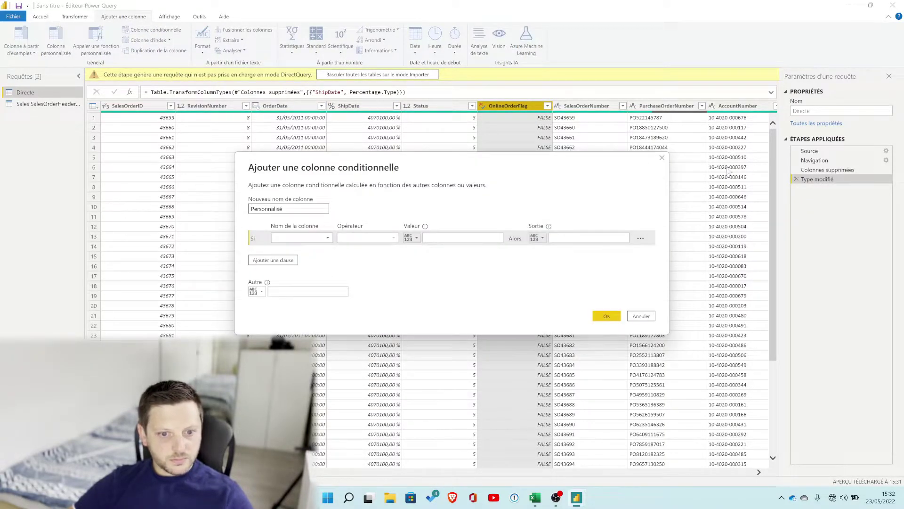
left_click(662, 157)
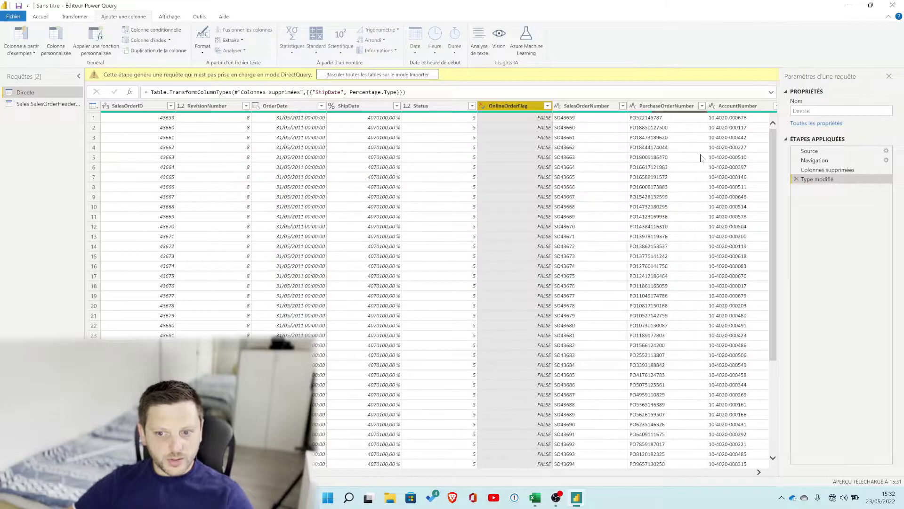
Delete the Type modifié step from the Directe query and rename the rowguid column as renommée 1.
left_click(795, 179)
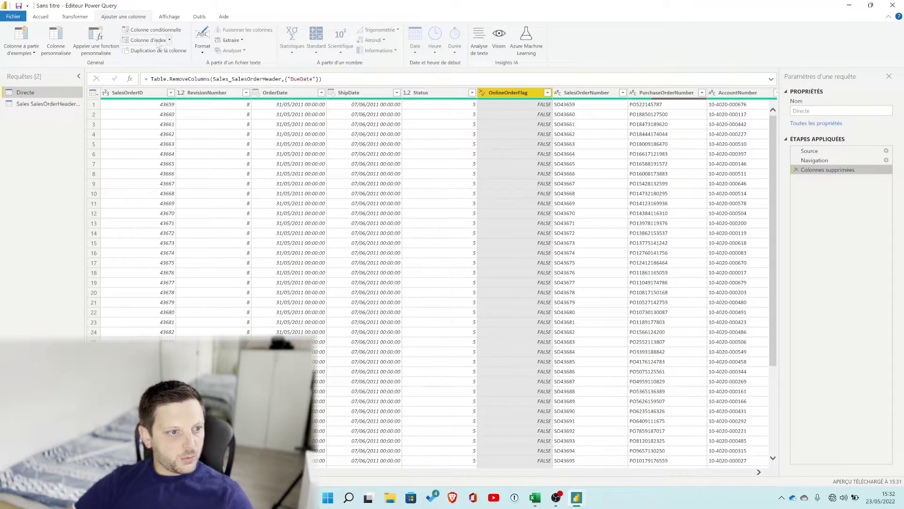
left_click(157, 42)
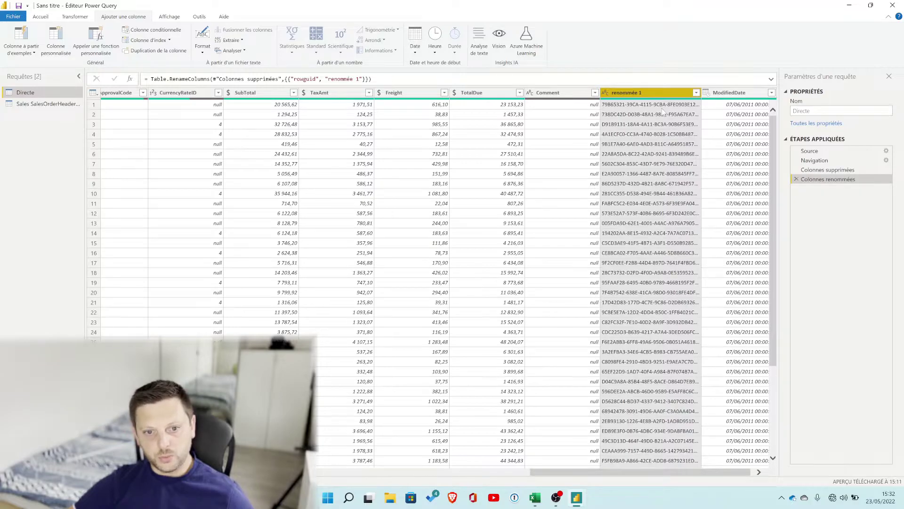
left_click(481, 93)
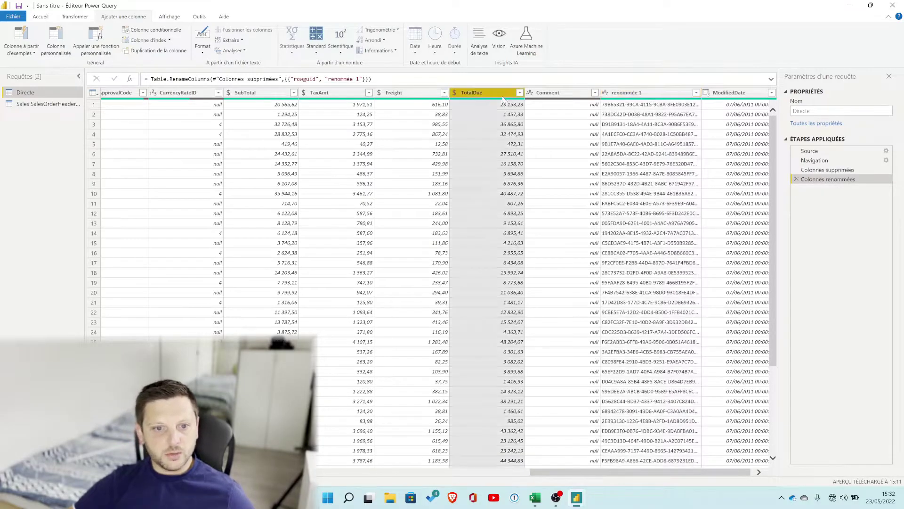
left_click(547, 93)
left_click(414, 94)
left_click(475, 94)
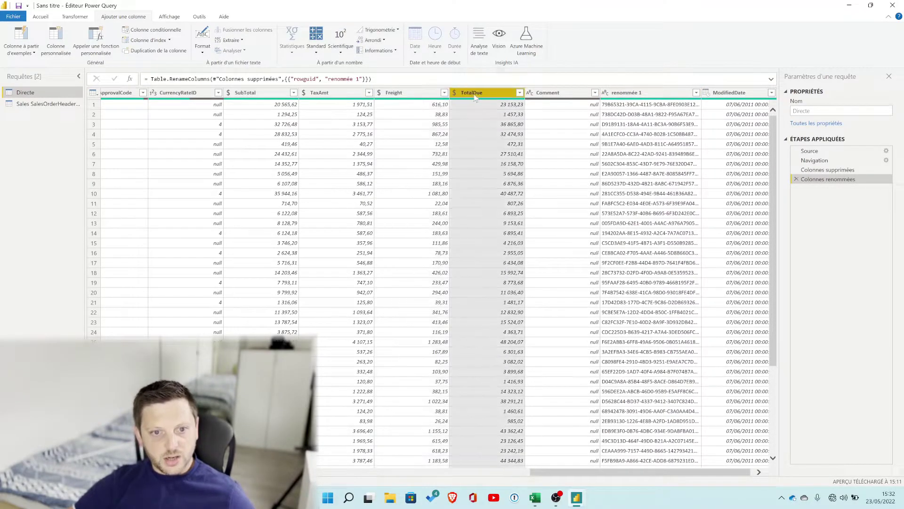
left_click(548, 94)
left_click(473, 93)
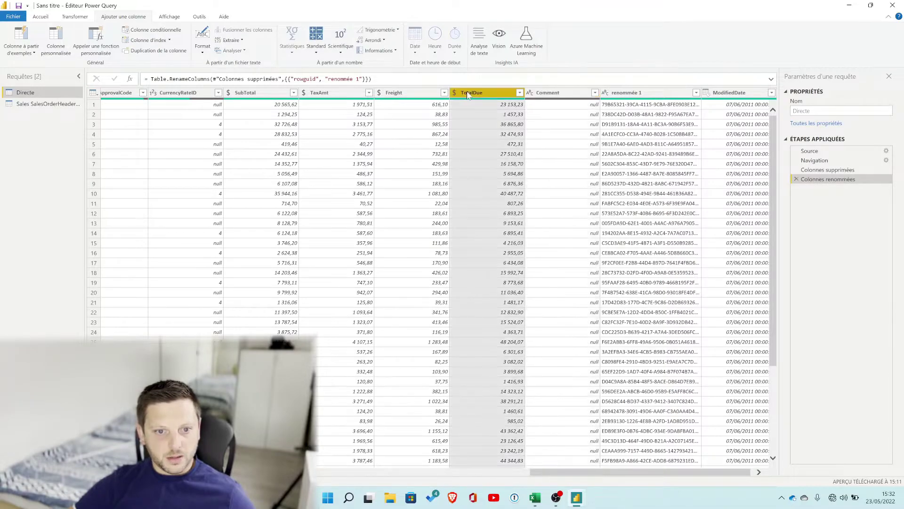
left_click(540, 94)
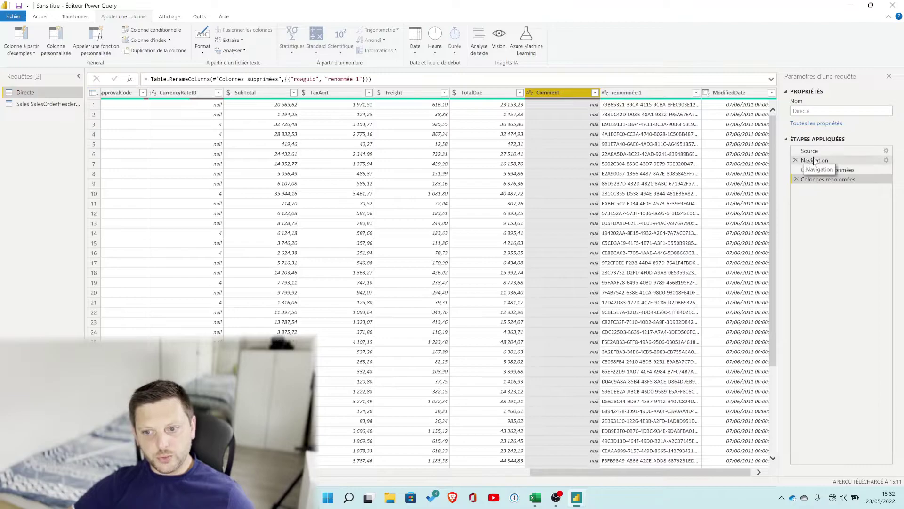
Rename the second query, Sales SalesOrderHeader (2), as Import sales.
left_click(68, 104)
left_click(50, 106)
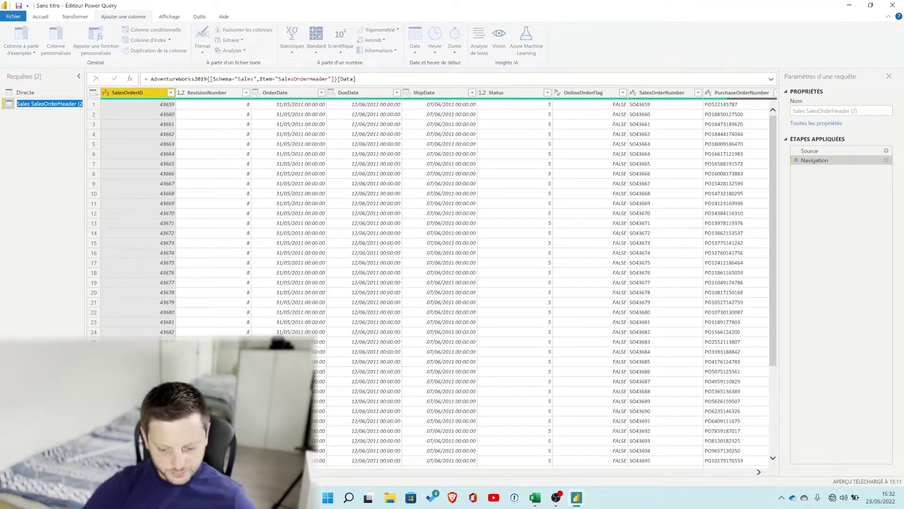
type("Import sale")
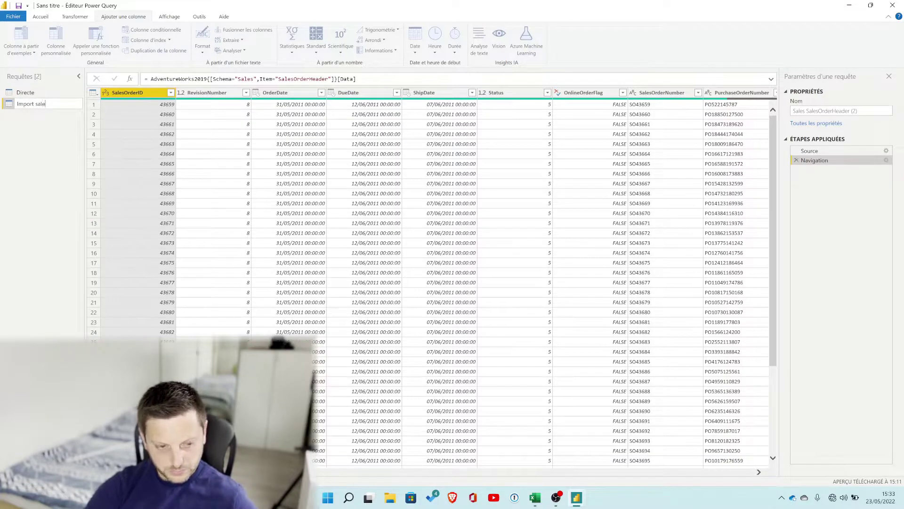
type("s")
key("Return")
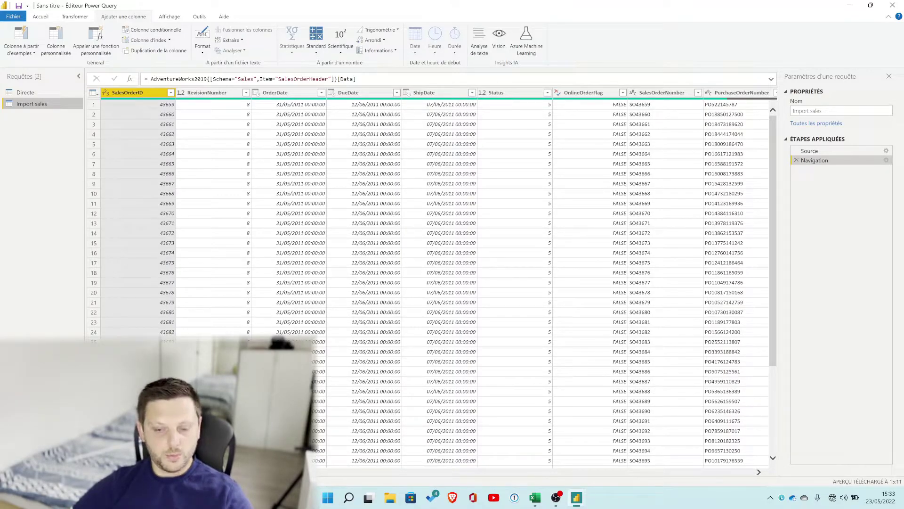
Remove all related-table columns from Person.Address(BillToAddressID) through Sales.SalesTerritory from the Import sales query.
left_click_drag(227, 472, 731, 471)
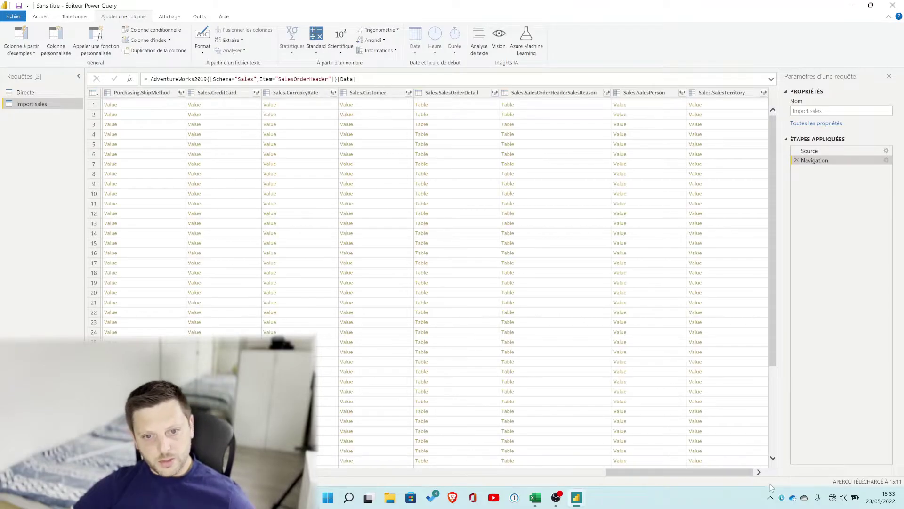
left_click(730, 93)
left_click_drag(659, 472, 532, 476)
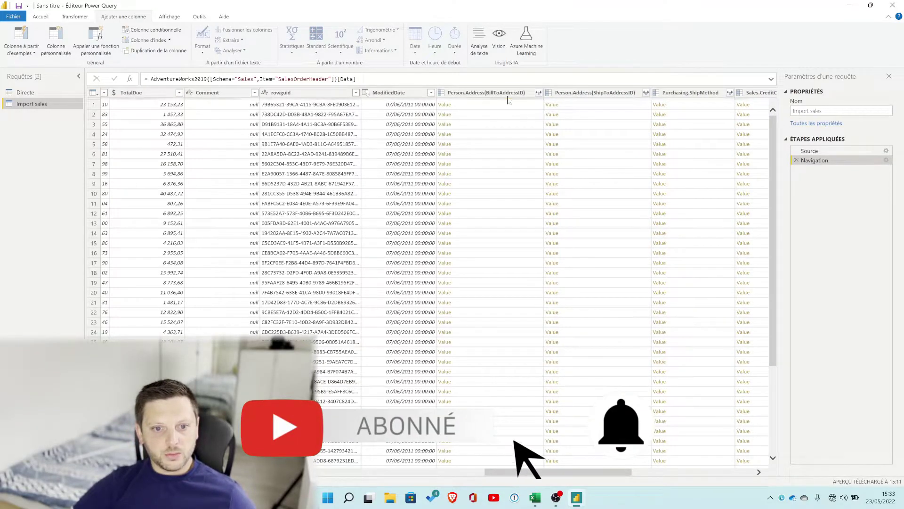
left_click(485, 92, "shift")
right_click(485, 92)
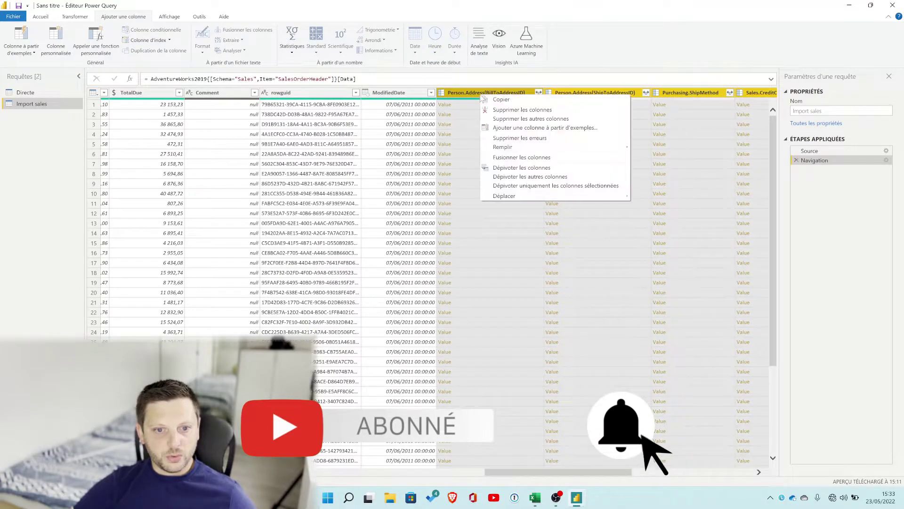
left_click(507, 109)
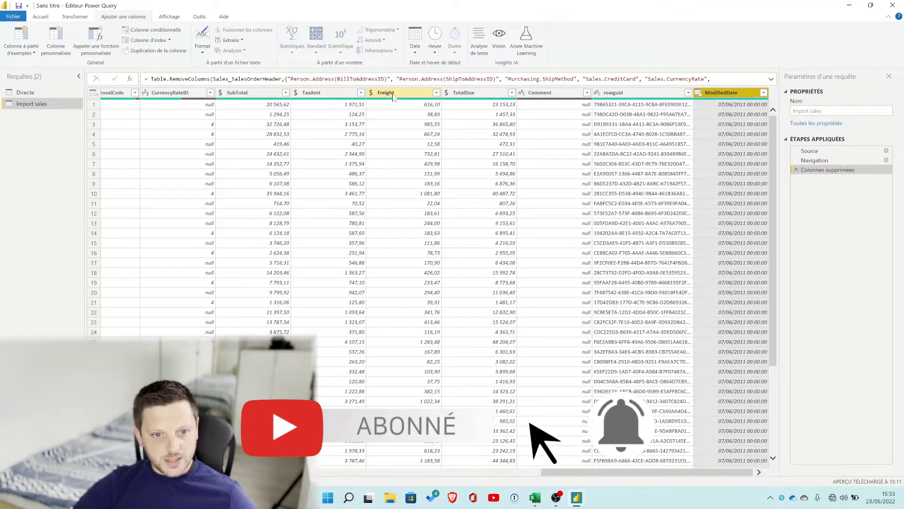
Remove the rowguid and CreditCardApprovalCode columns from the Import sales query.
right_click(629, 94)
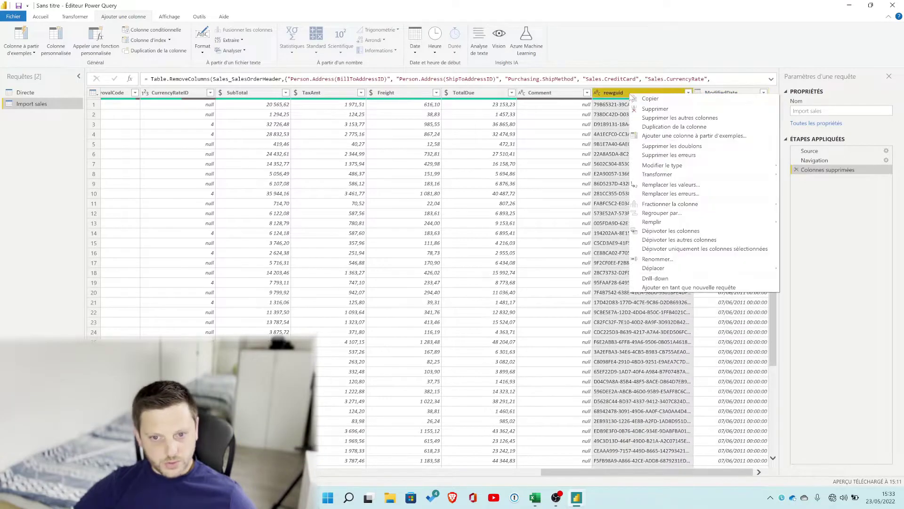
left_click(655, 109)
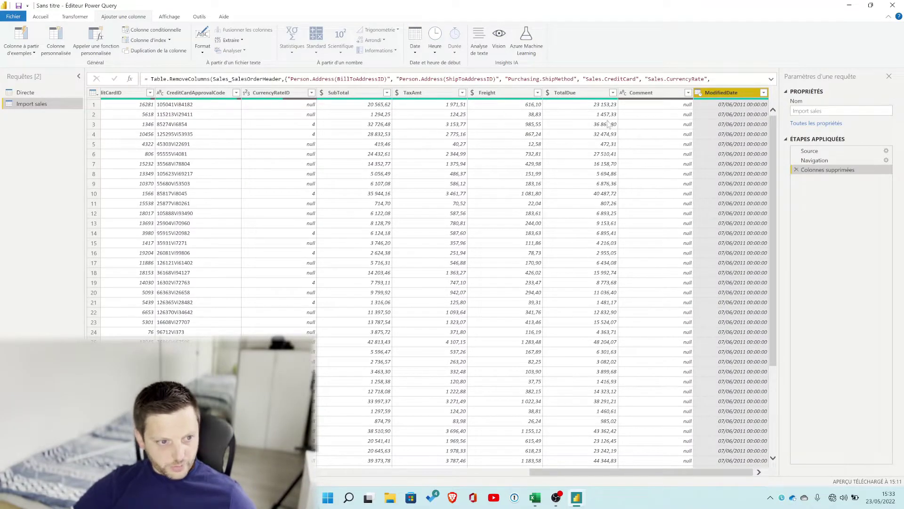
left_click(193, 92)
right_click(194, 94)
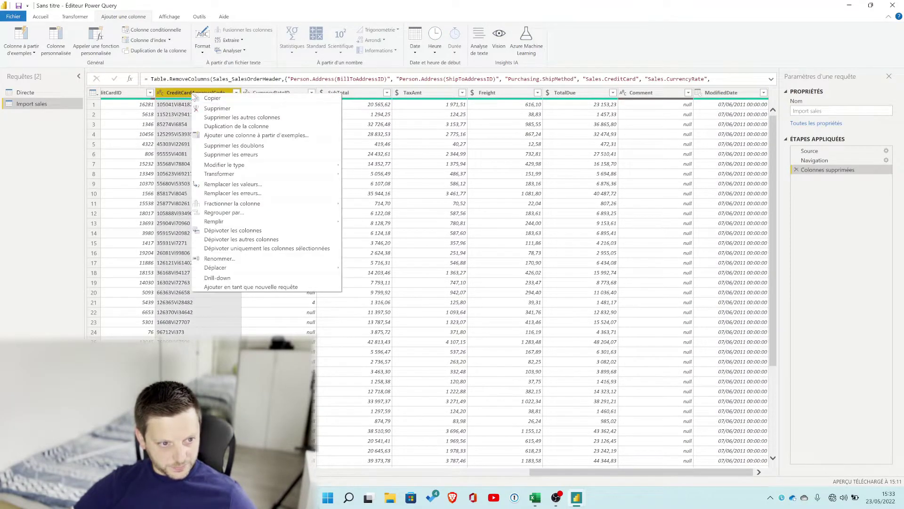
left_click(217, 108)
Close the Power Query Editor and apply the query changes to the report.
left_click_drag(579, 472, 338, 229)
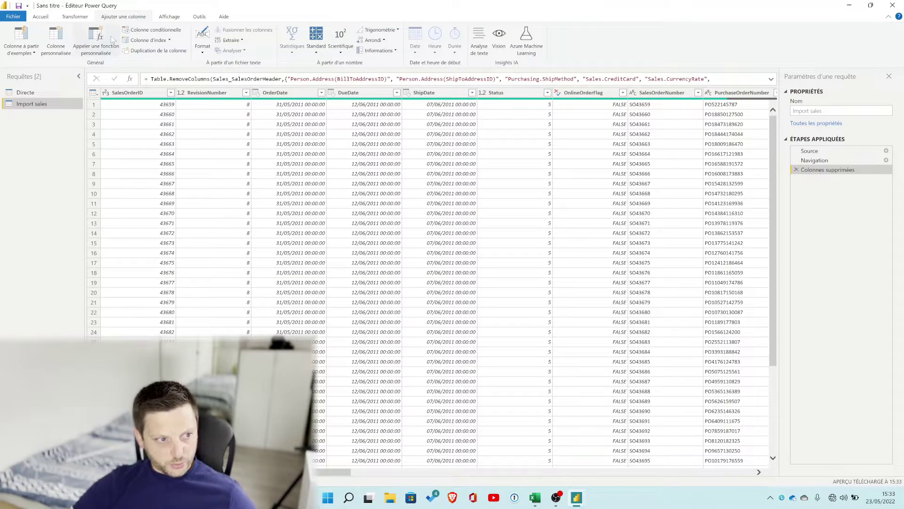
left_click(43, 18)
left_click(23, 38)
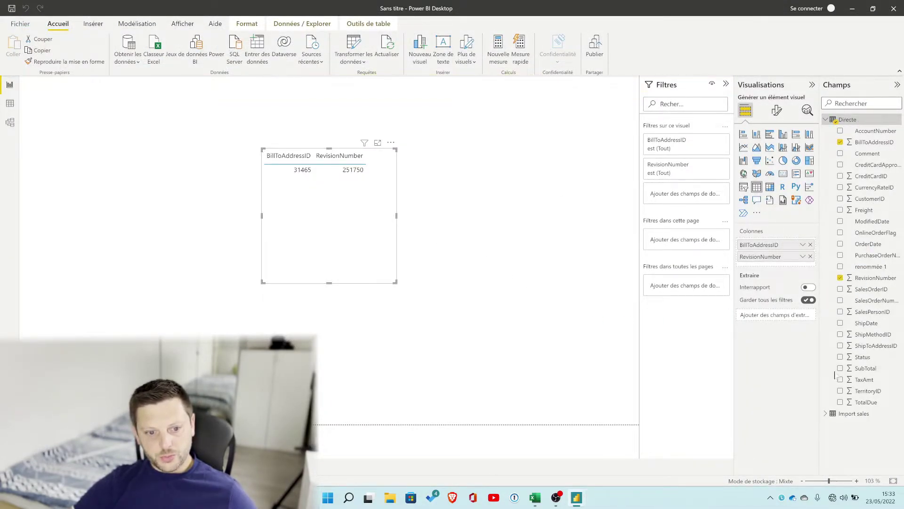
Compare the fields of the Directe and Import sales tables, including their date fields, and collapse both tables.
left_click(828, 413)
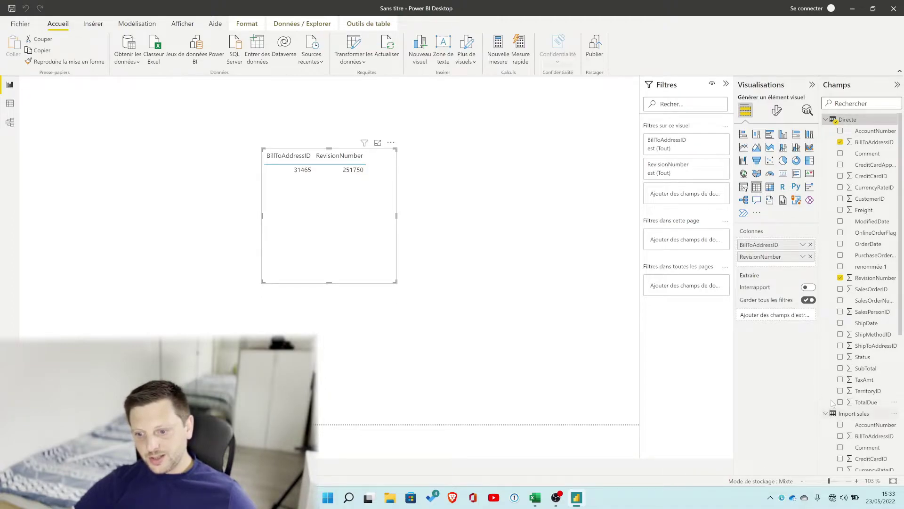
scroll(871, 422, "down", 5)
scroll(877, 425, "up", 5)
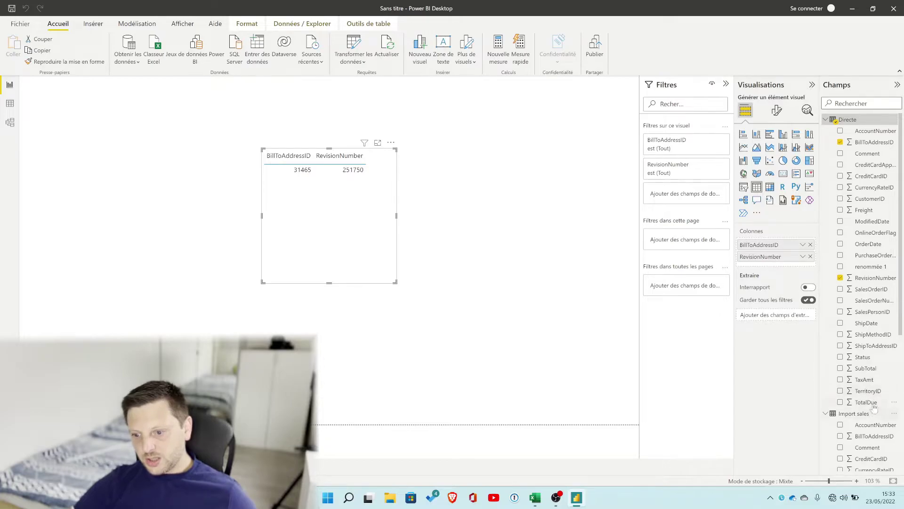
scroll(867, 374, "down", 5)
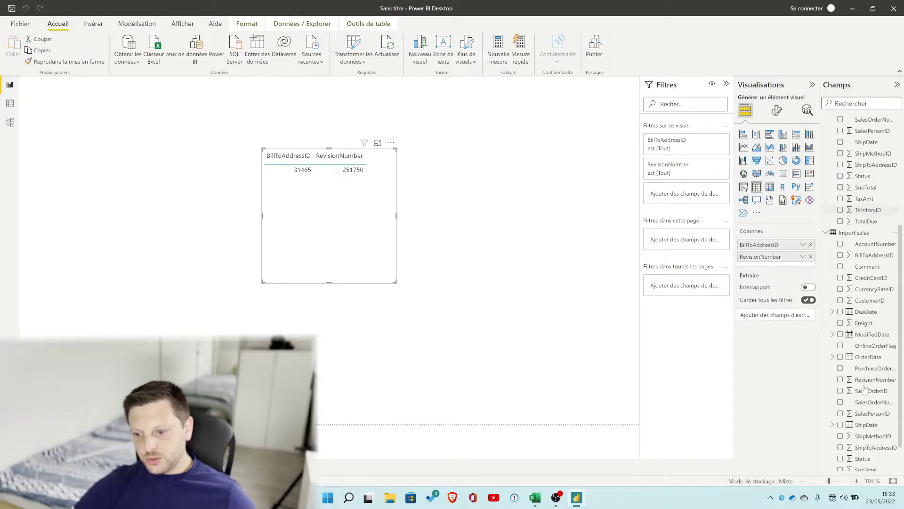
scroll(869, 379, "up", 5)
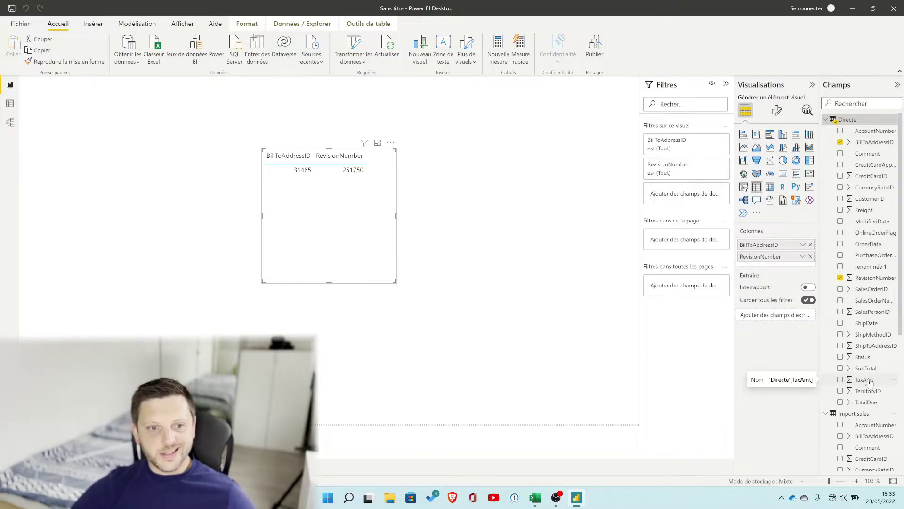
left_click(825, 121)
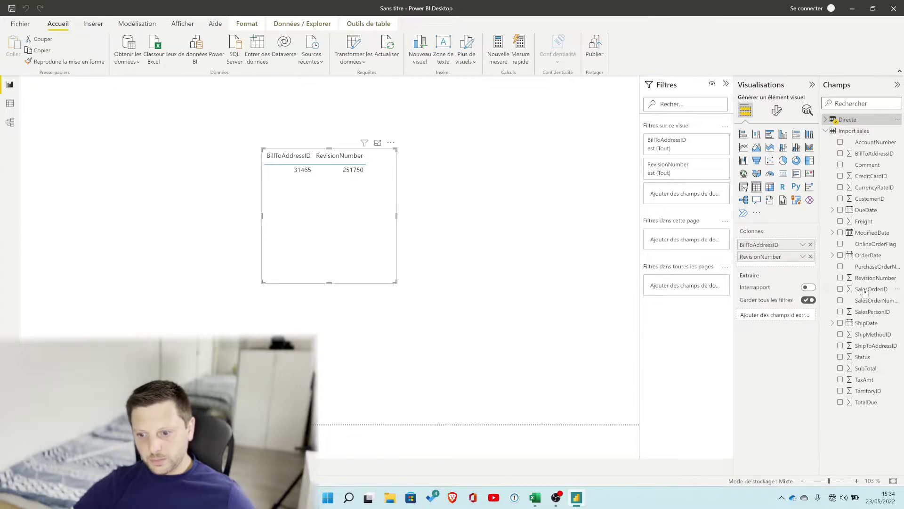
left_click(825, 131)
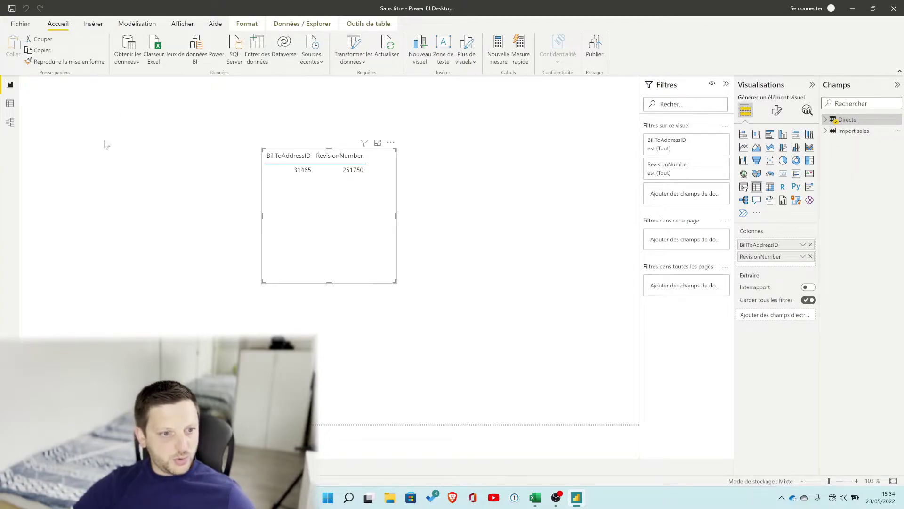
Reopen the Power Query Editor and remove the RevisionNumber and Status columns from the Directe query.
left_click(354, 45)
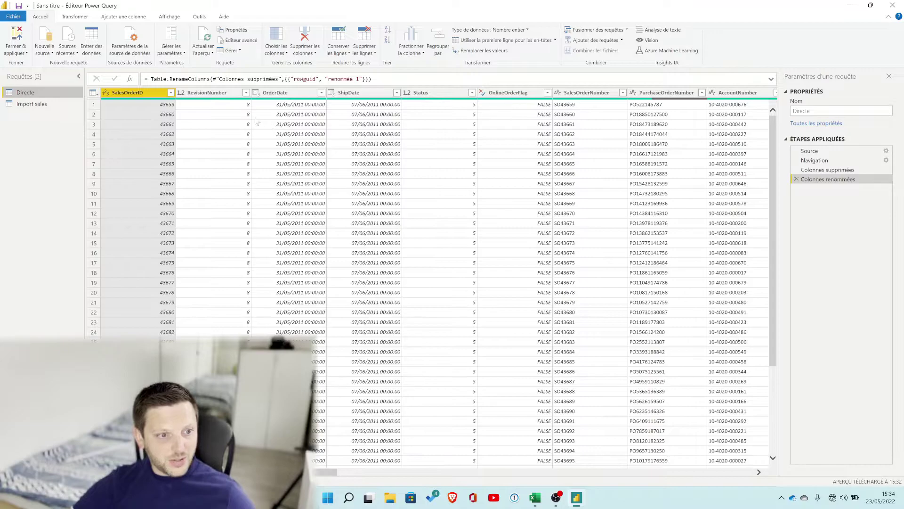
left_click(211, 93)
right_click(219, 92)
left_click(245, 109)
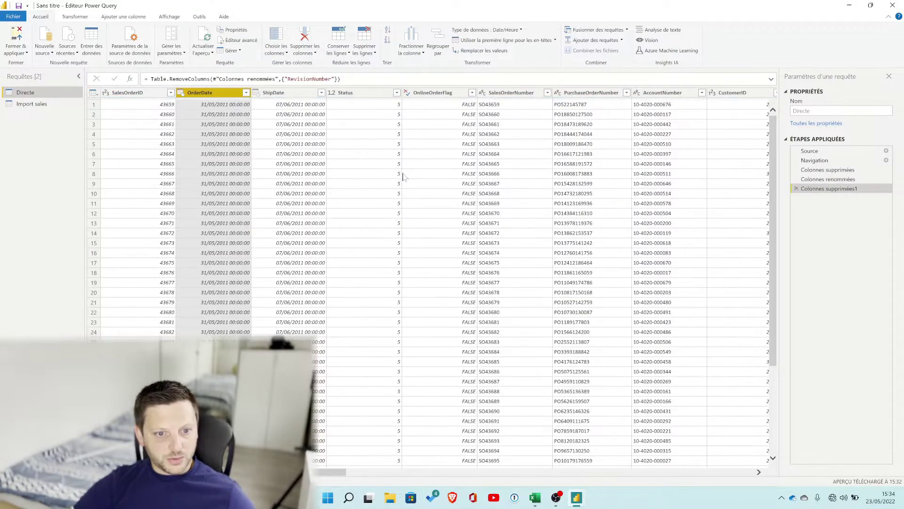
left_click(363, 93)
right_click(379, 93)
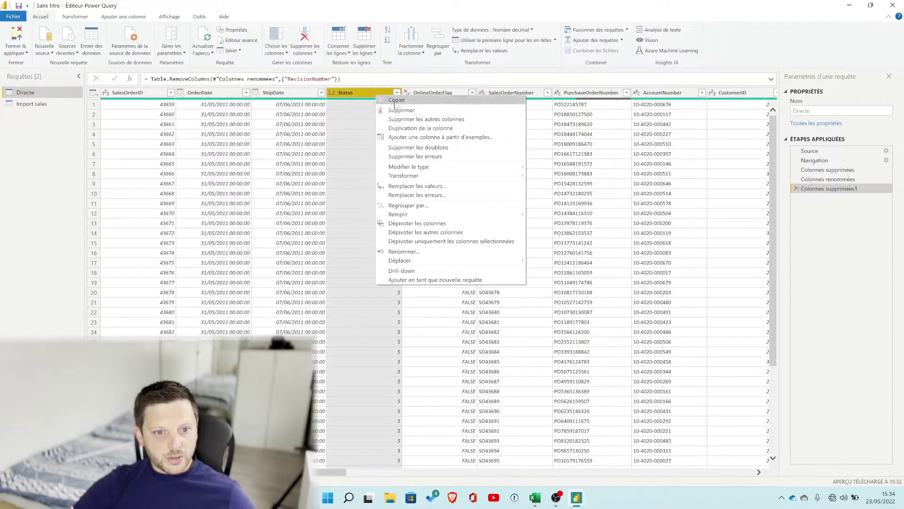
left_click(401, 109)
Remove the columns from AccountNumber through CreditCardApprovalCode from the Directe query.
left_click(621, 129)
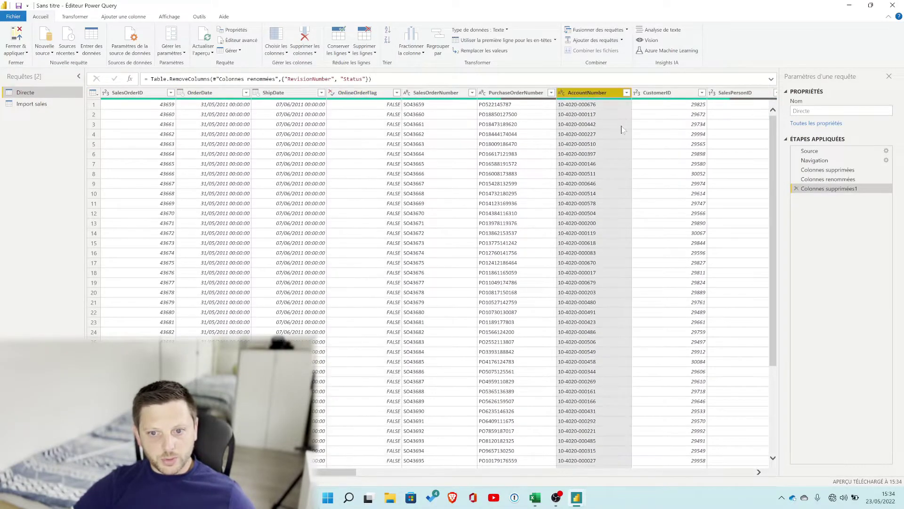
left_click_drag(356, 472, 594, 471)
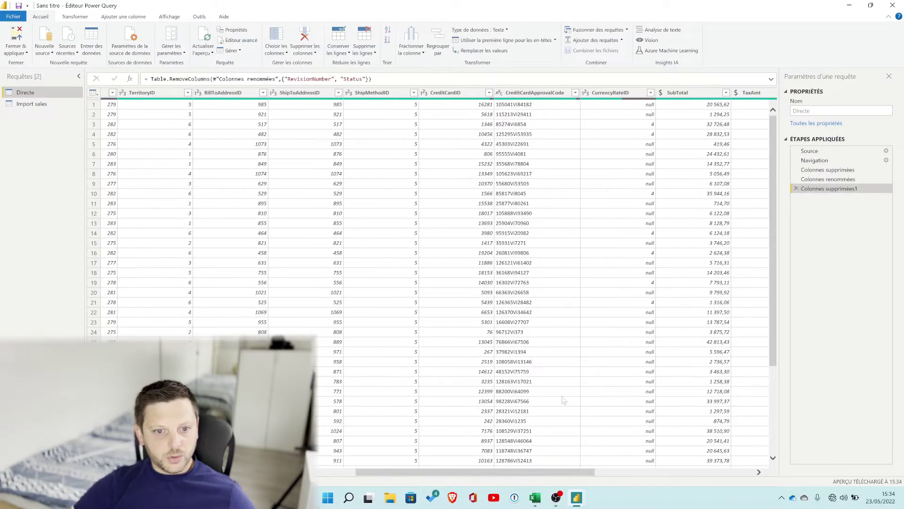
left_click(537, 94, "shift")
right_click(530, 94)
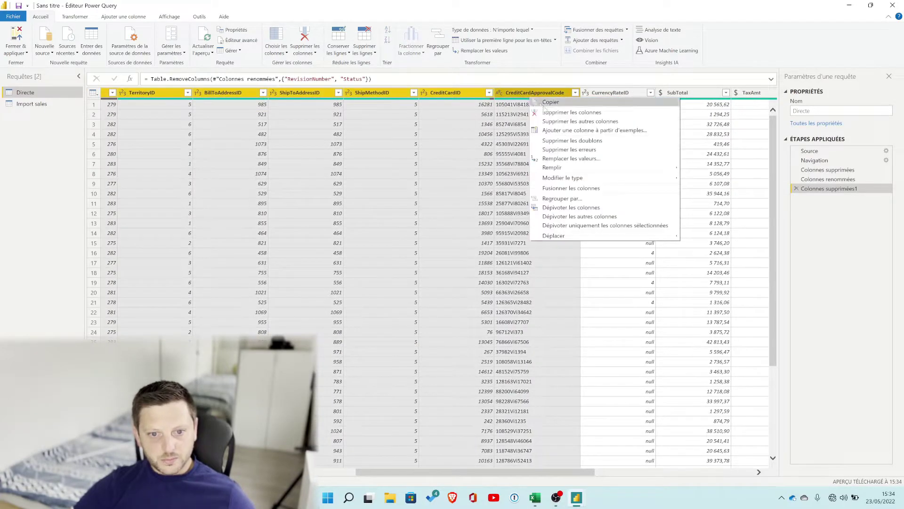
left_click(555, 112)
Remove the renommée 1 and ModifiedDate columns from the Directe query.
left_click(640, 92)
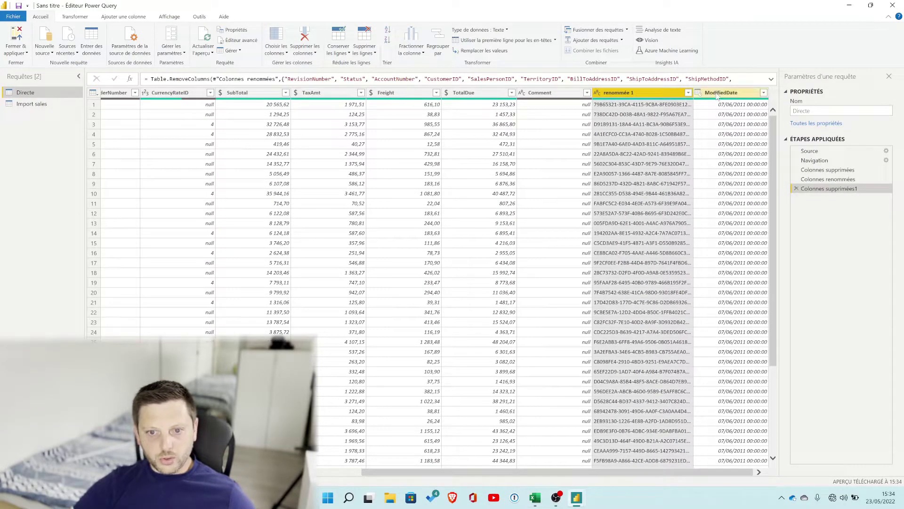
left_click(717, 93, "ctrl")
right_click(717, 94)
left_click(753, 109)
left_click(396, 468)
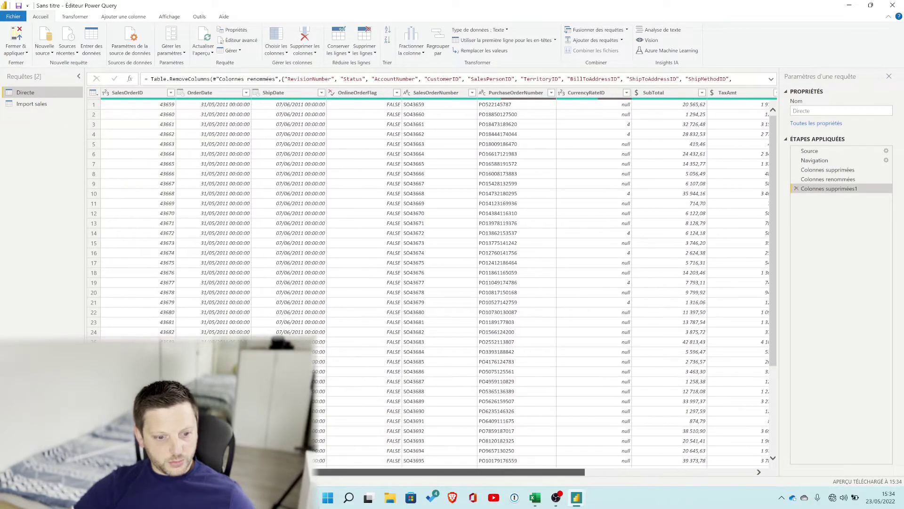
Remove the OnlineOrderFlag column from the Directe query.
right_click(359, 92)
left_click(433, 120)
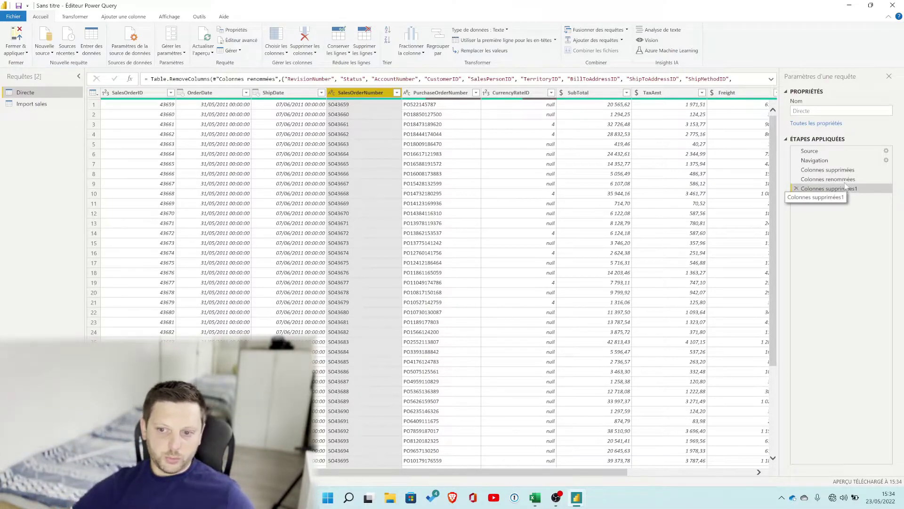
Move the Colonnes supprimées1 step ahead of Colonnes renommées in the Directe query and delete the Colonnes renommées step.
left_click_drag(830, 188, 827, 181)
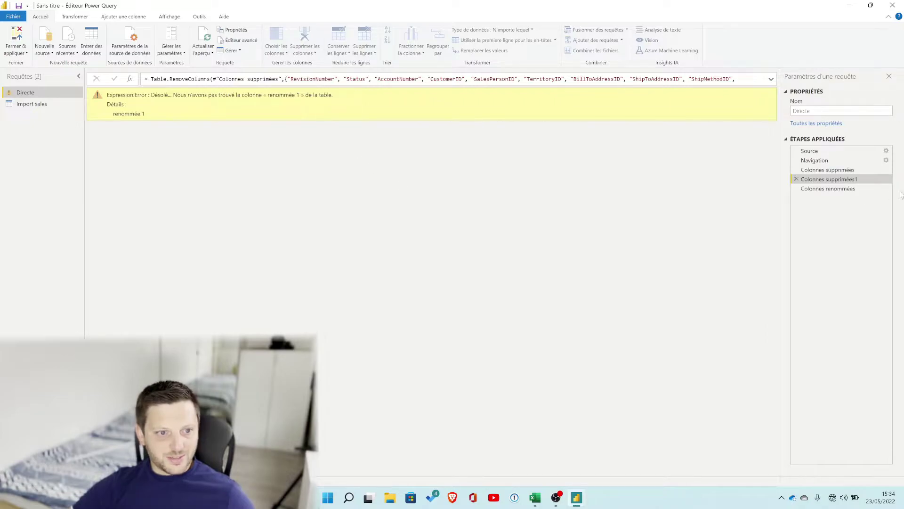
left_click(819, 188)
left_click(796, 188)
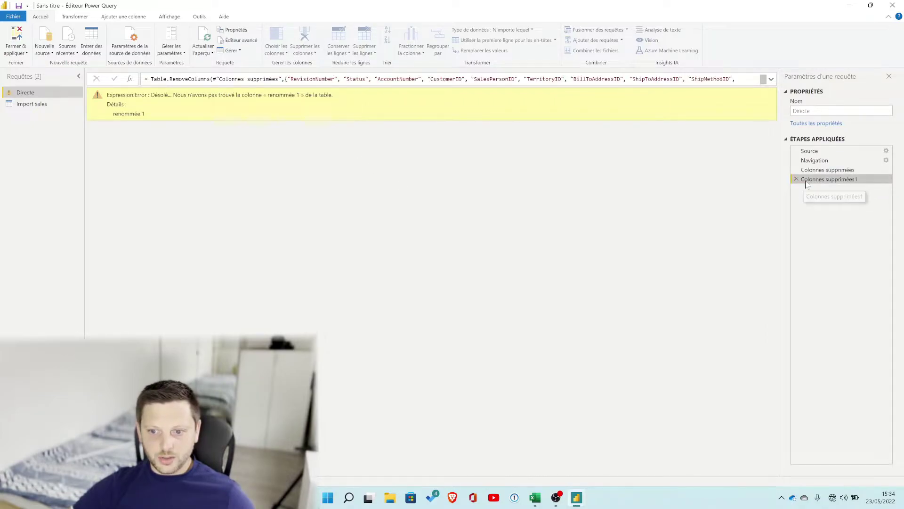
Edit the Colonnes supprimées1 formula to take "renommée 1" out of its list of removed columns.
left_click(819, 171)
left_click(820, 179)
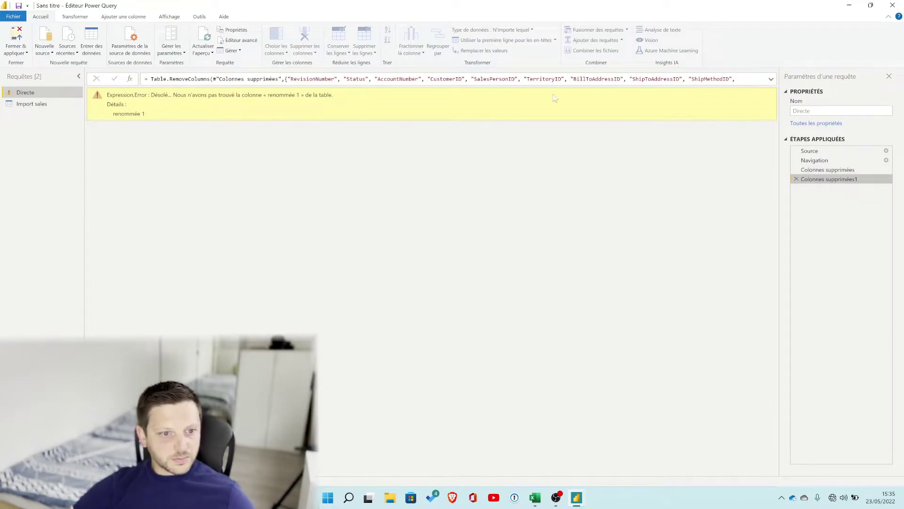
left_click(771, 79)
left_click(536, 79)
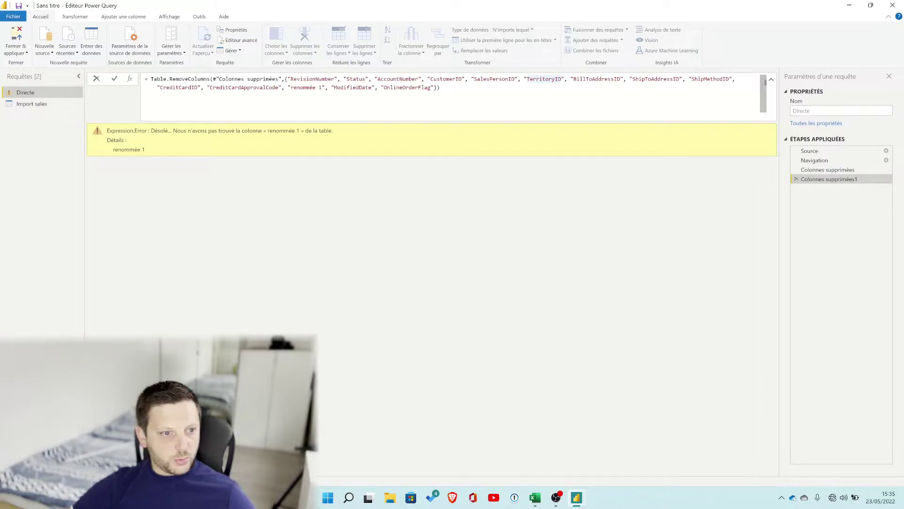
key("BackSpace")
key("BackSpace")
key("BackSpace")
key("BackSpace")
key("BackSpace")
key("BackSpace")
key("BackSpace")
key("BackSpace")
key("BackSpace")
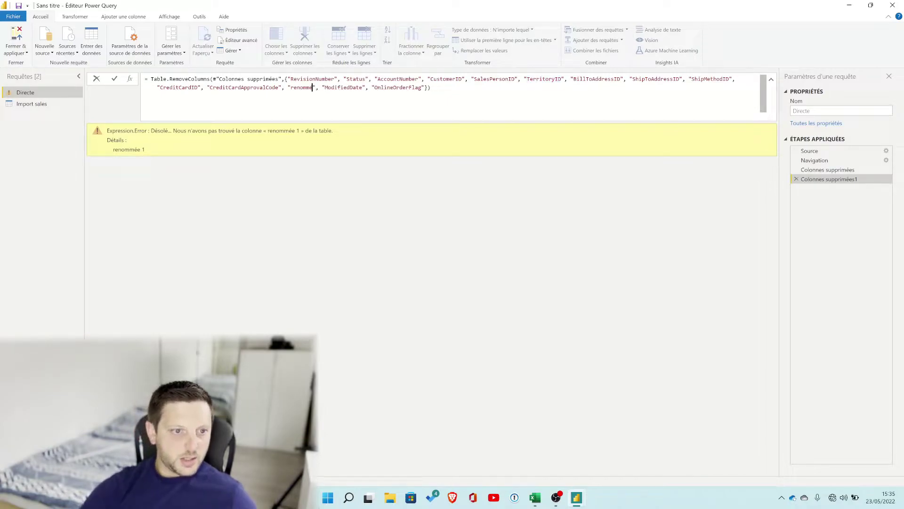
key("BackSpace")
key("BackSpace")
key("BackSpace")
key("BackSpace")
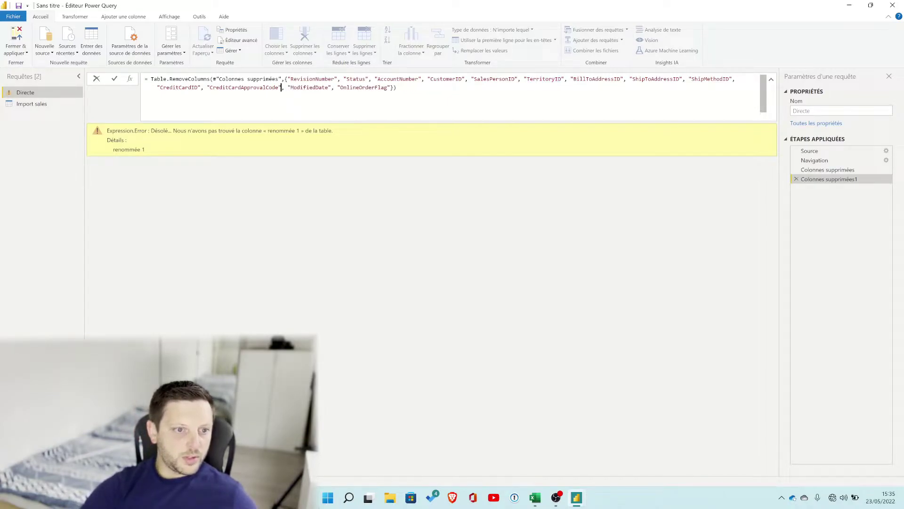
key("Return")
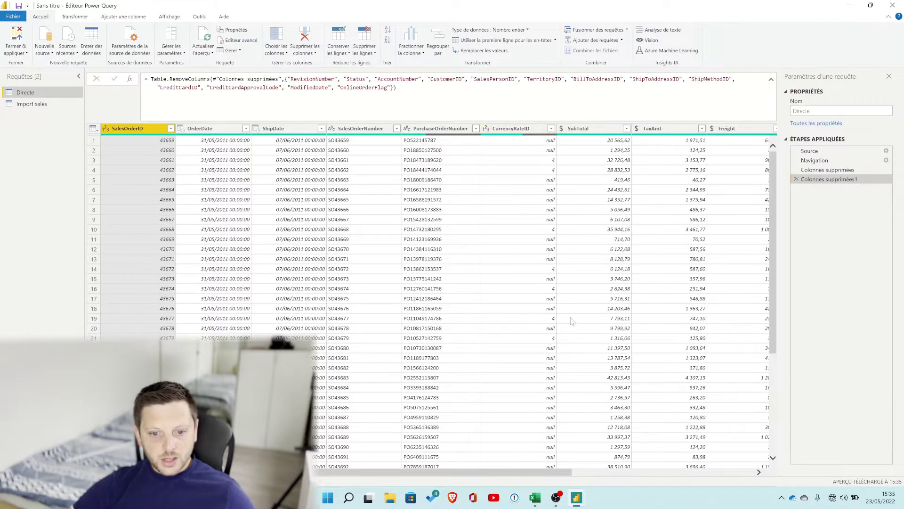
Filter the CurrencyRateID column of the Directe query to exclude null values.
scroll(557, 317, "down", 12)
scroll(557, 317, "up", 3)
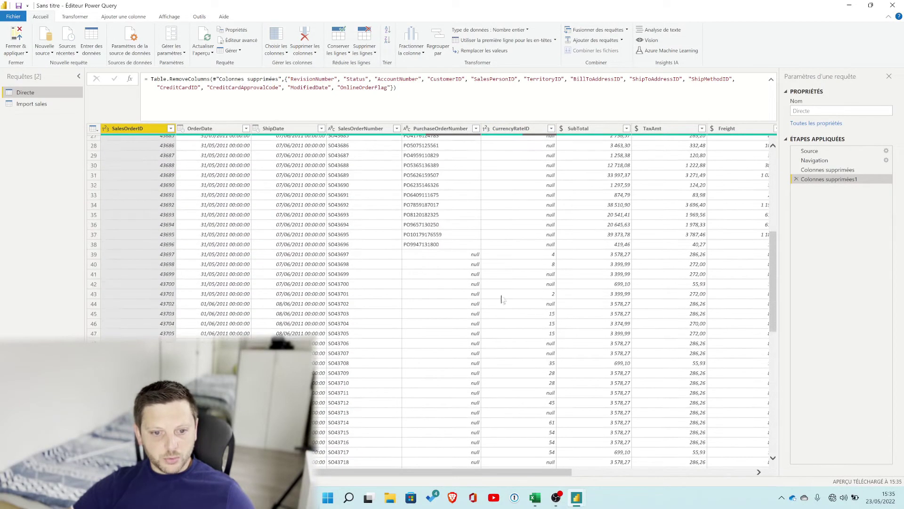
scroll(466, 256, "down", 2)
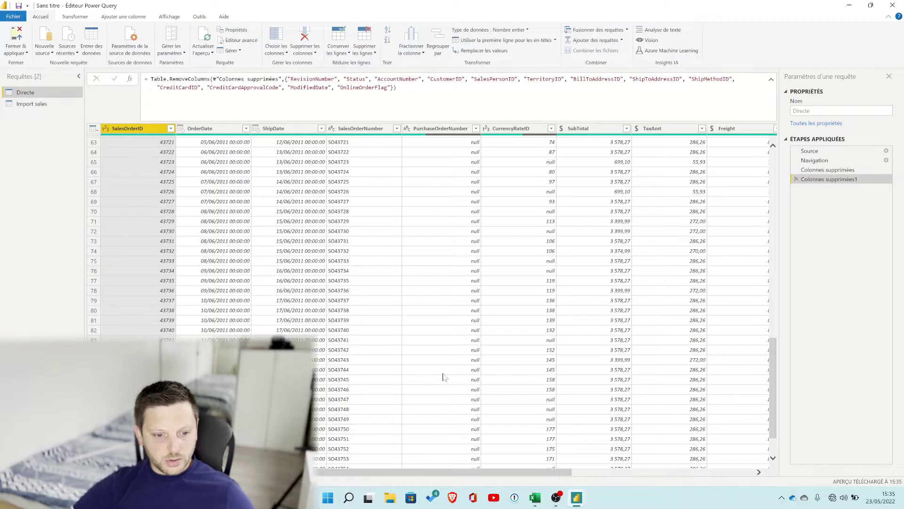
scroll(450, 353, "up", 10)
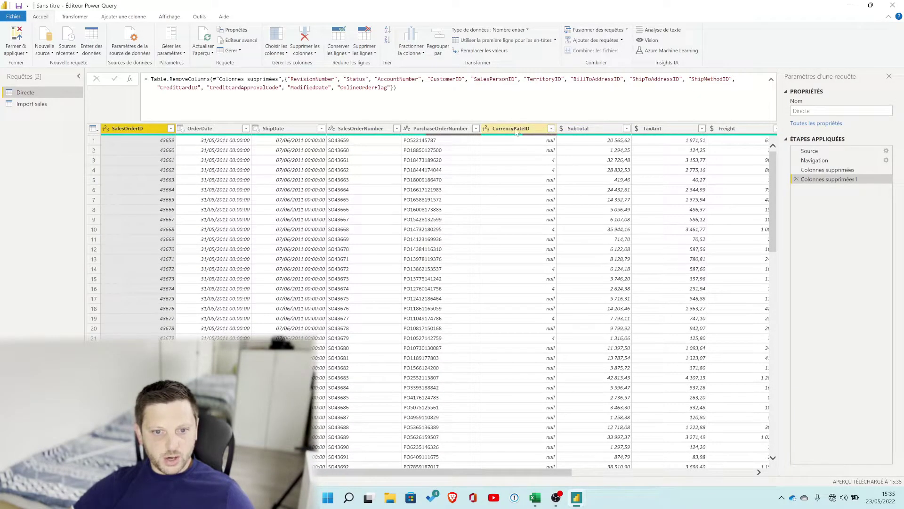
left_click(551, 129)
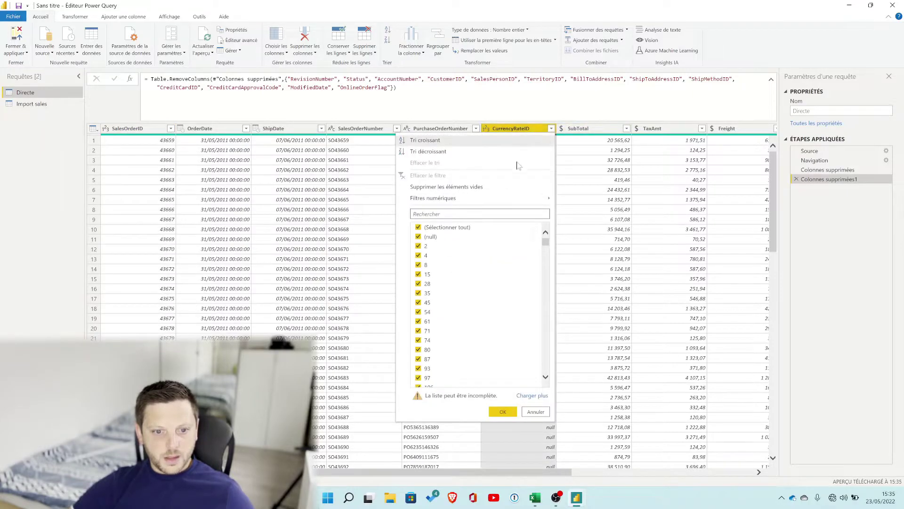
left_click(554, 127)
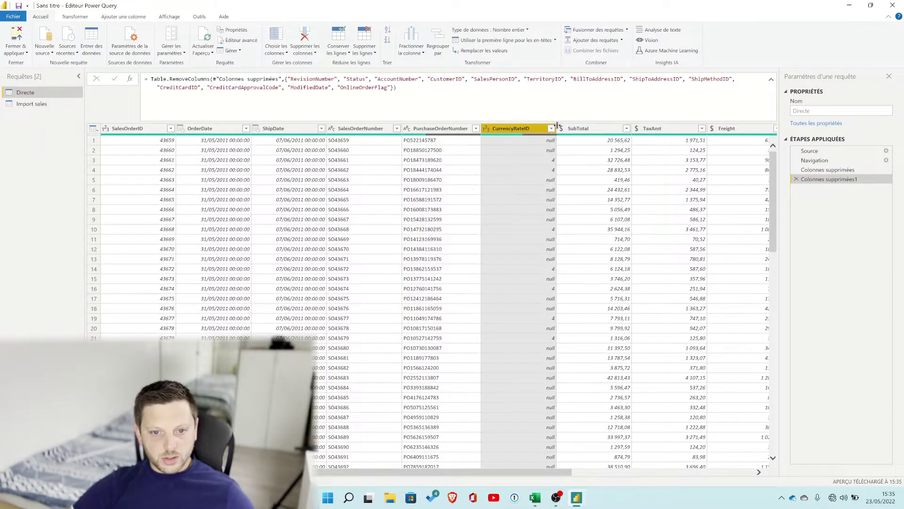
left_click(552, 129)
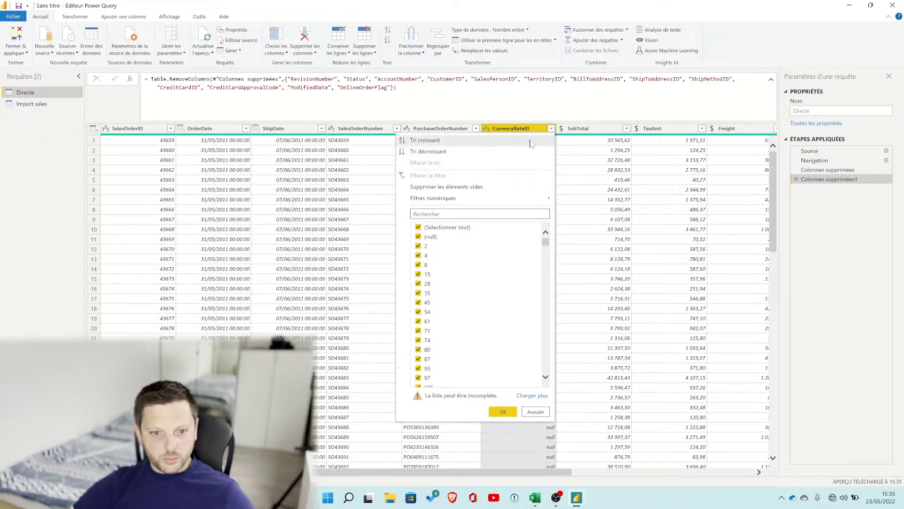
left_click(418, 227)
left_click(418, 237)
left_click(503, 411)
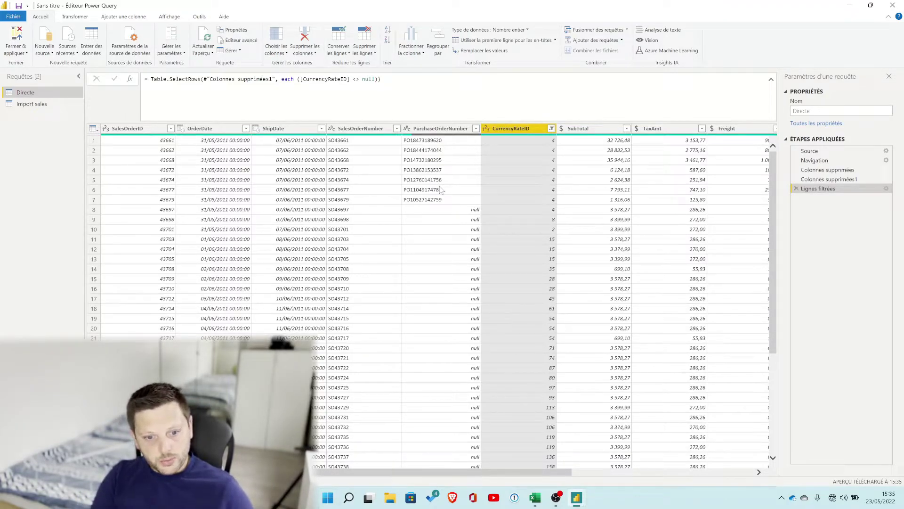
Filter the PurchaseOrderNumber column of the Directe query to exclude null values.
scroll(575, 213, "down", 3)
scroll(571, 228, "up", 3)
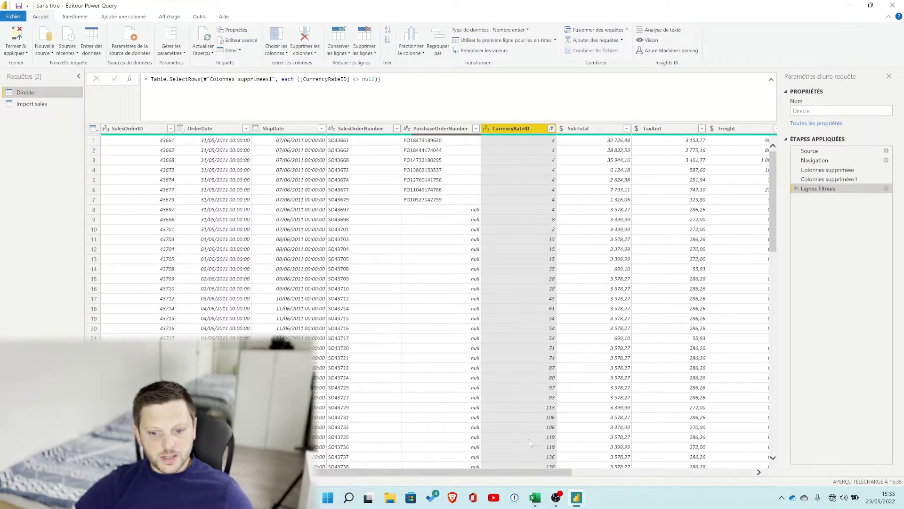
left_click(475, 130)
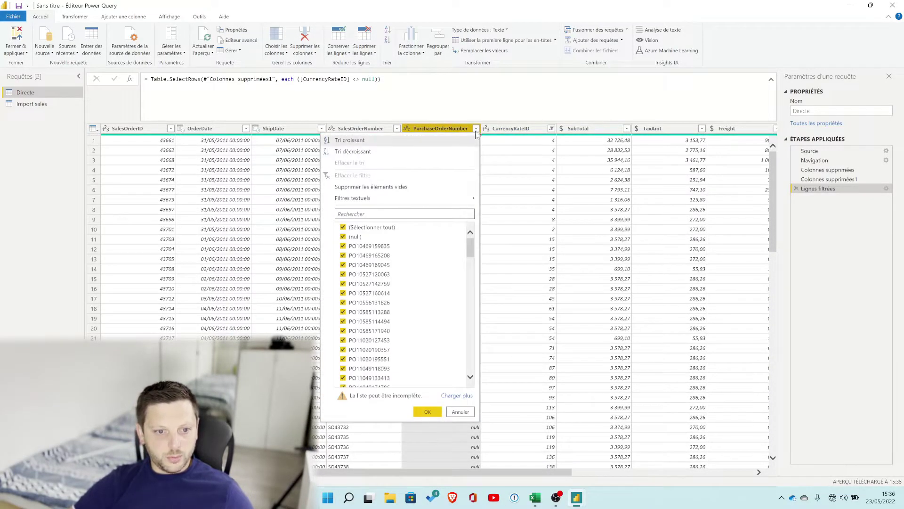
left_click(343, 236)
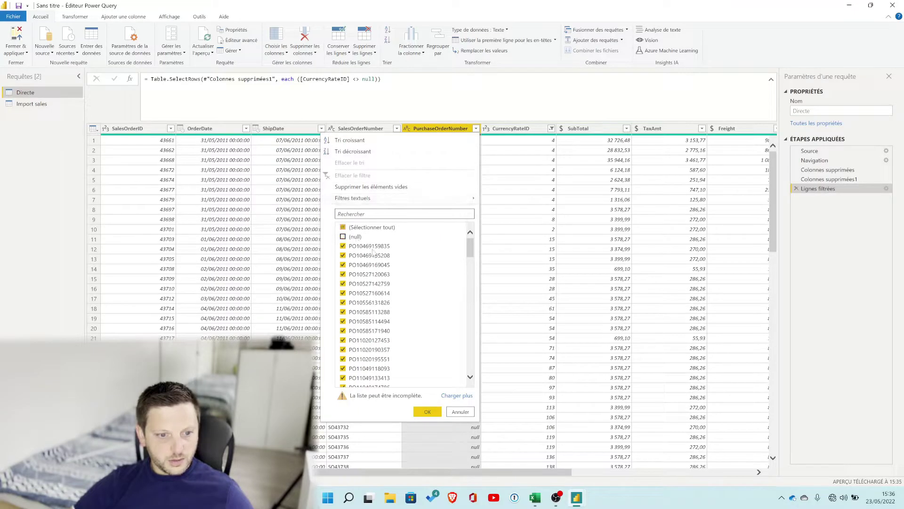
left_click(438, 410)
Examine the filtered Directe rows across all columns, along with the filter formula and the PurchaseOrderNumber filter list.
scroll(470, 252, "down", 3)
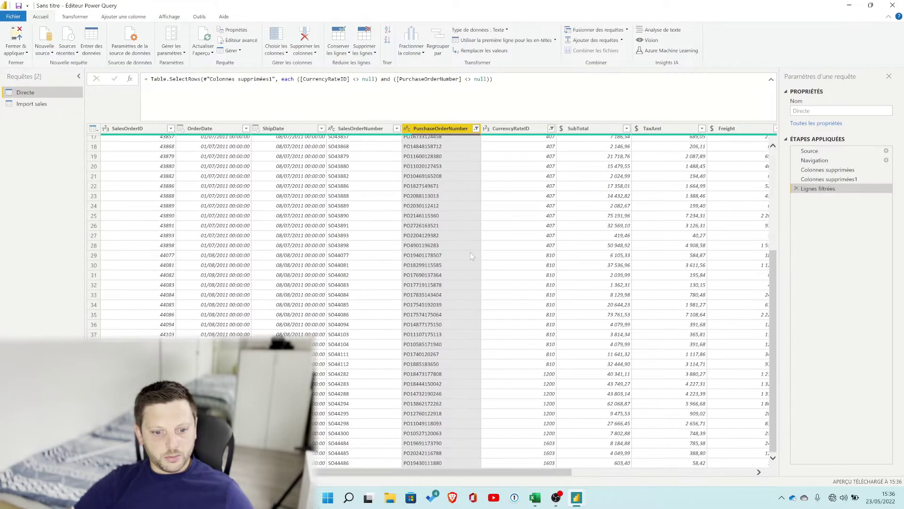
scroll(470, 252, "down", 5)
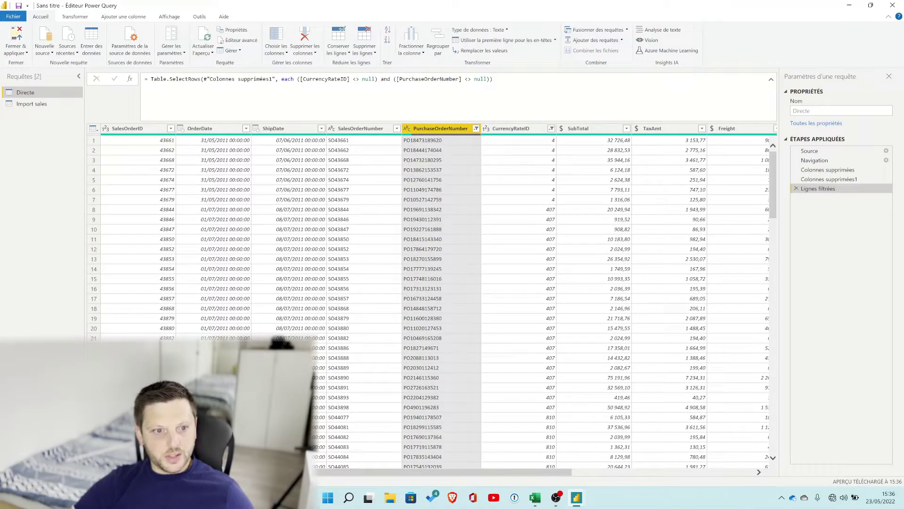
left_click(444, 80)
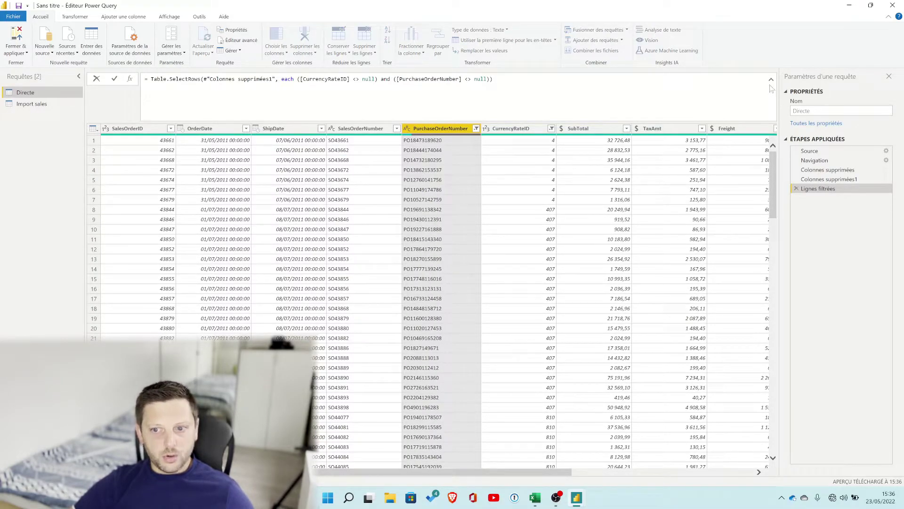
left_click(771, 80)
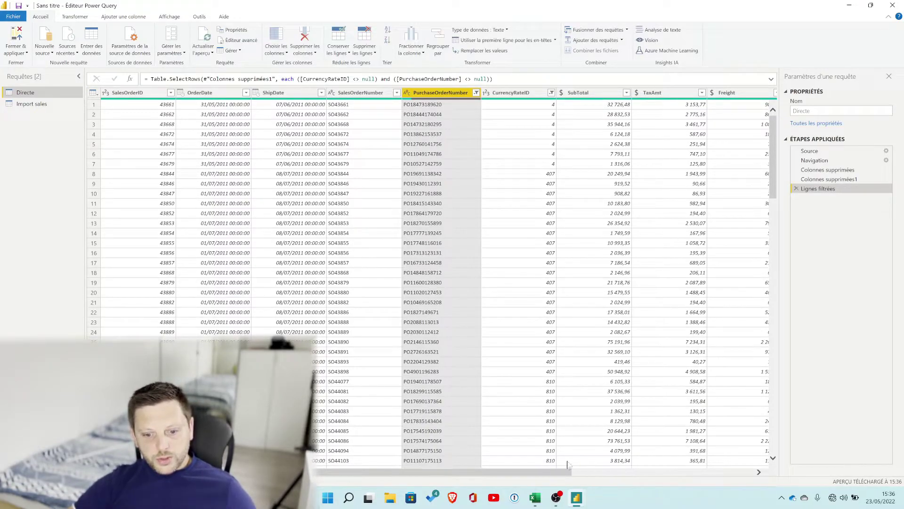
left_click(547, 467)
left_click_drag(550, 474, 798, 468)
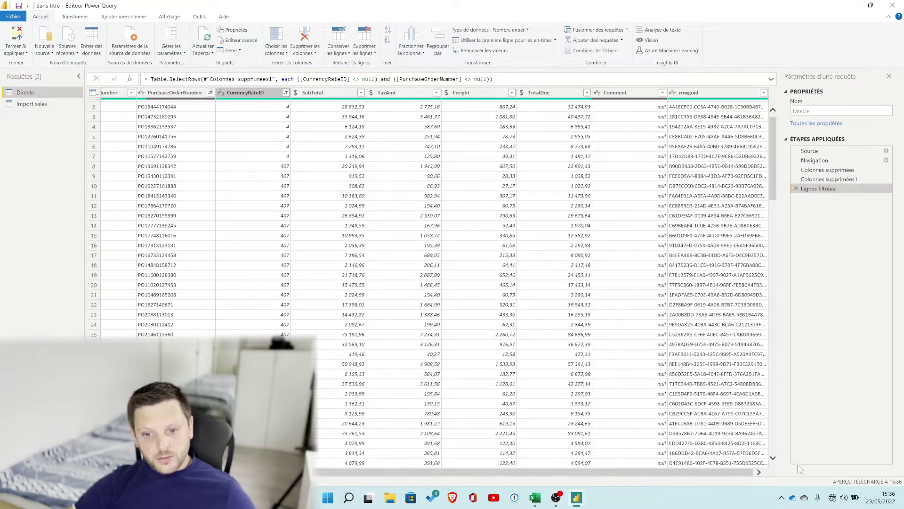
scroll(592, 372, "down", 20)
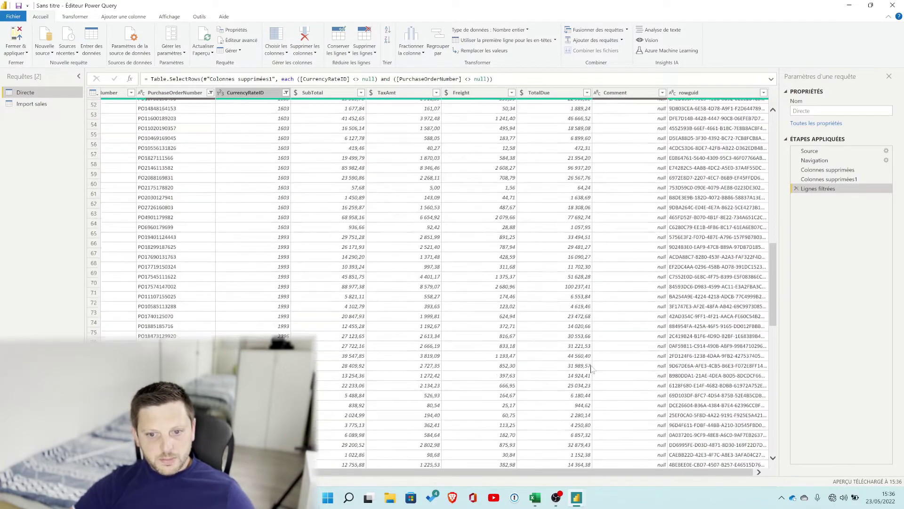
left_click_drag(612, 474, 376, 473)
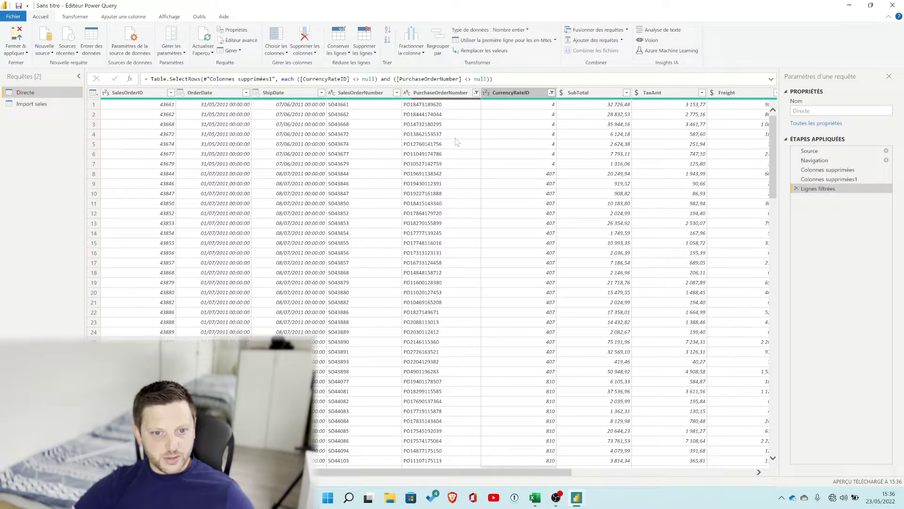
left_click(476, 93)
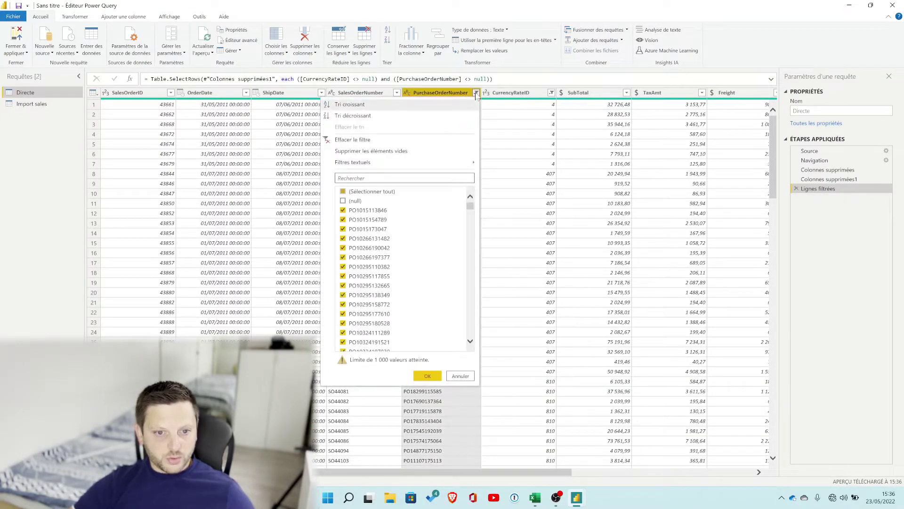
key("Escape")
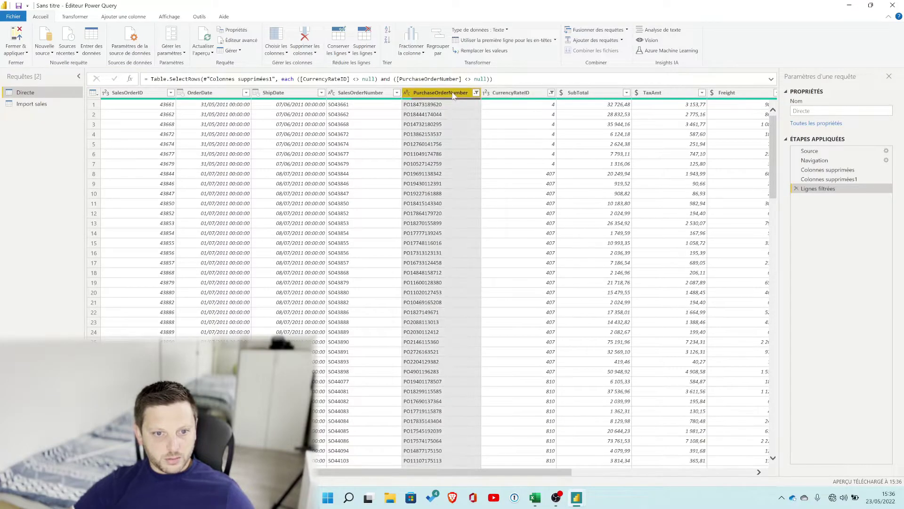
right_click(455, 94)
left_click(442, 95)
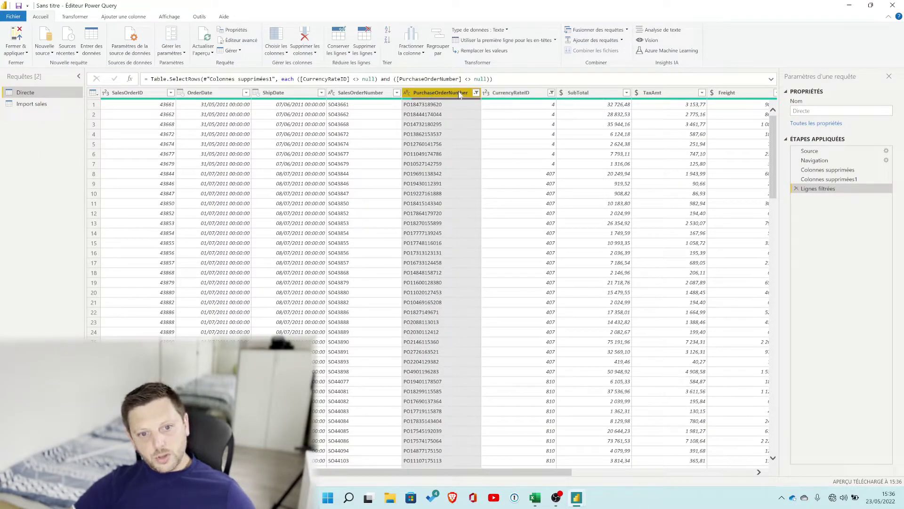
Replace errors in the CurrencyRateID column of the Directe query with 0.
right_click(515, 92)
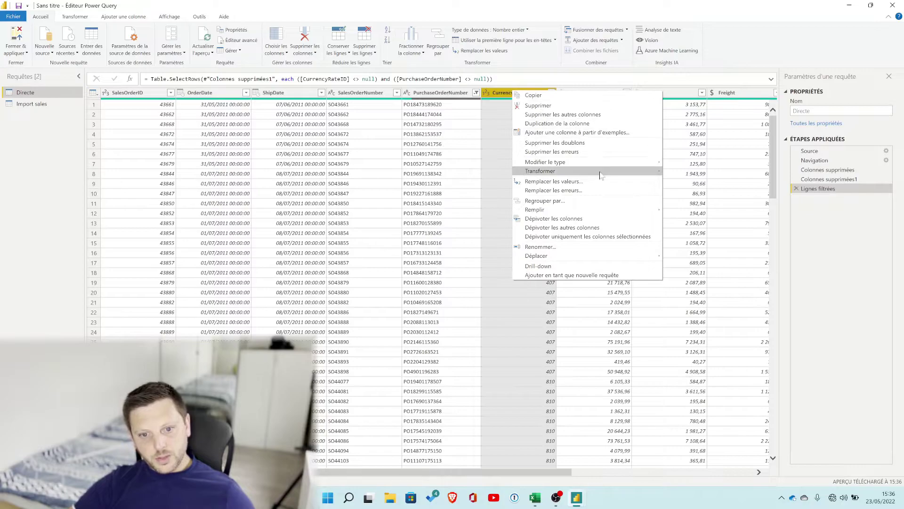
left_click(585, 190)
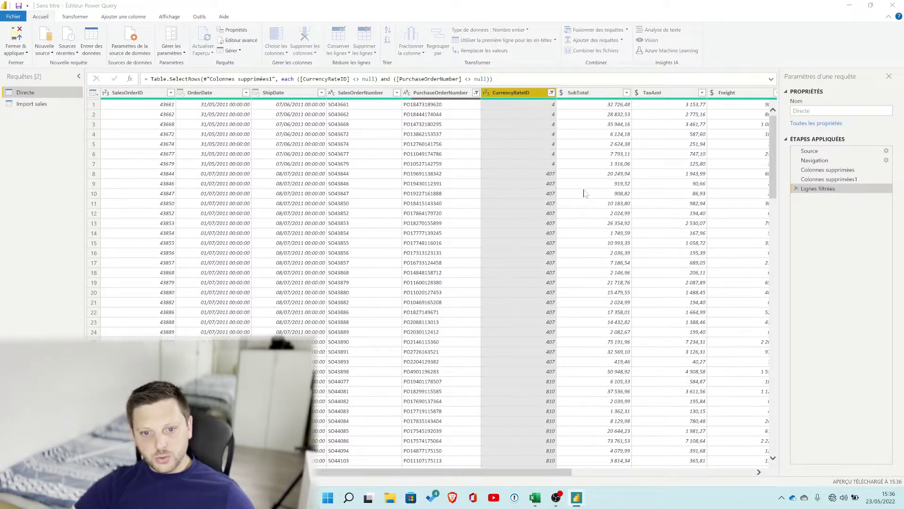
type("0")
left_click(553, 276)
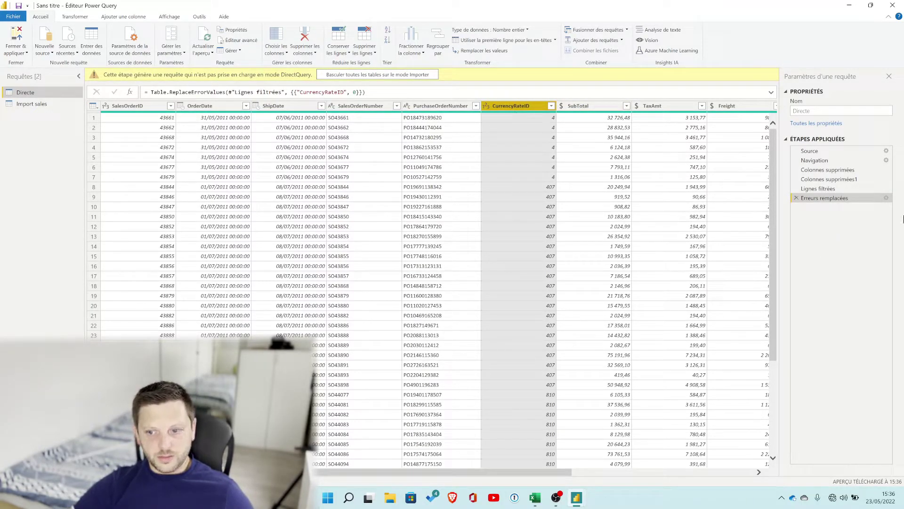
Try to switch all tables to Import mode.
left_click(392, 76)
left_click(480, 301)
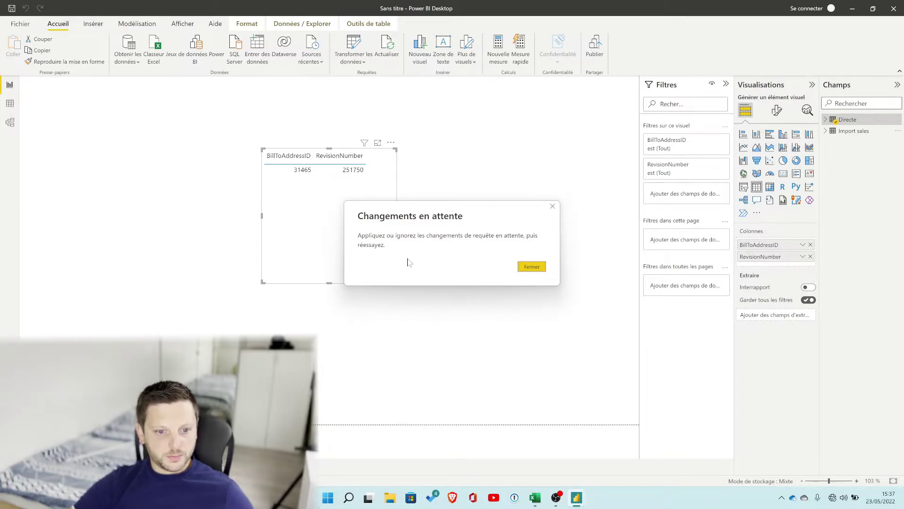
left_click(525, 268)
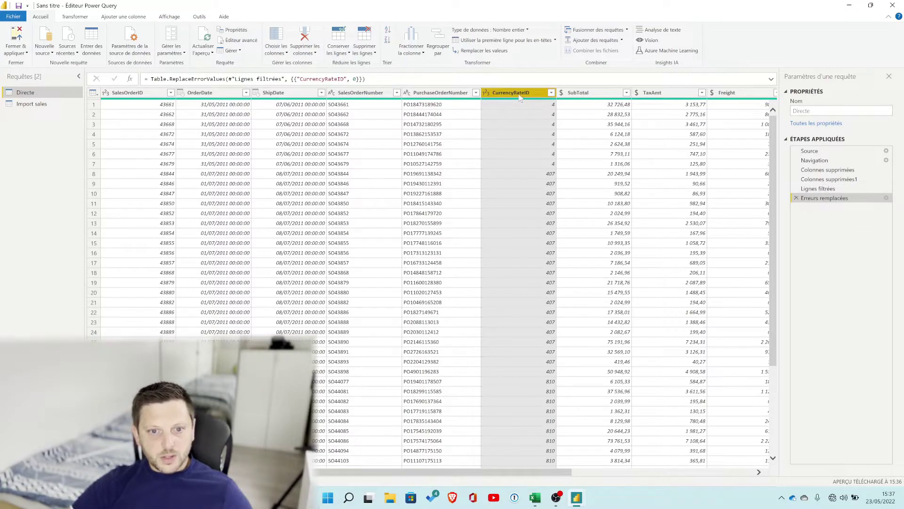
Remove the rows with errors in the CurrencyRateID column of the Directe query.
right_click(520, 97)
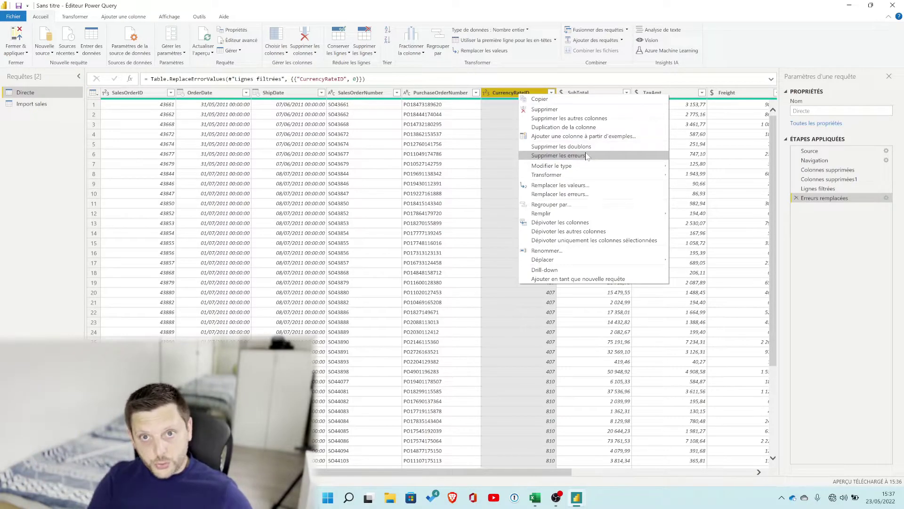
left_click(548, 156)
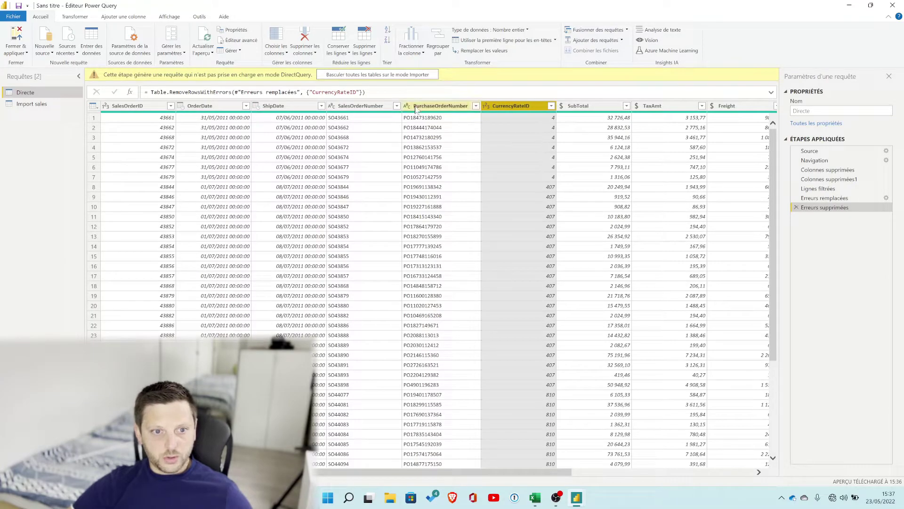
Examine the Directe query's columns from SalesOrderID through rowguid after the error removal.
left_click(542, 205)
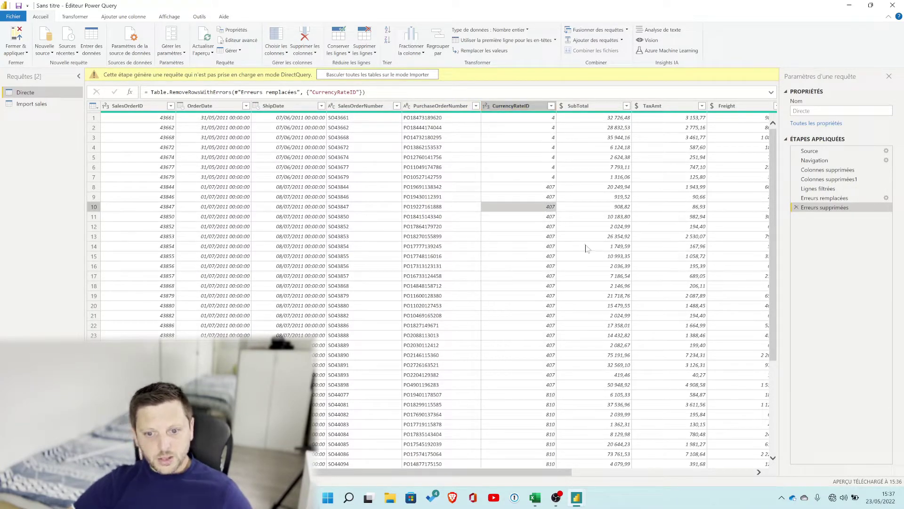
left_click_drag(557, 475, 446, 455)
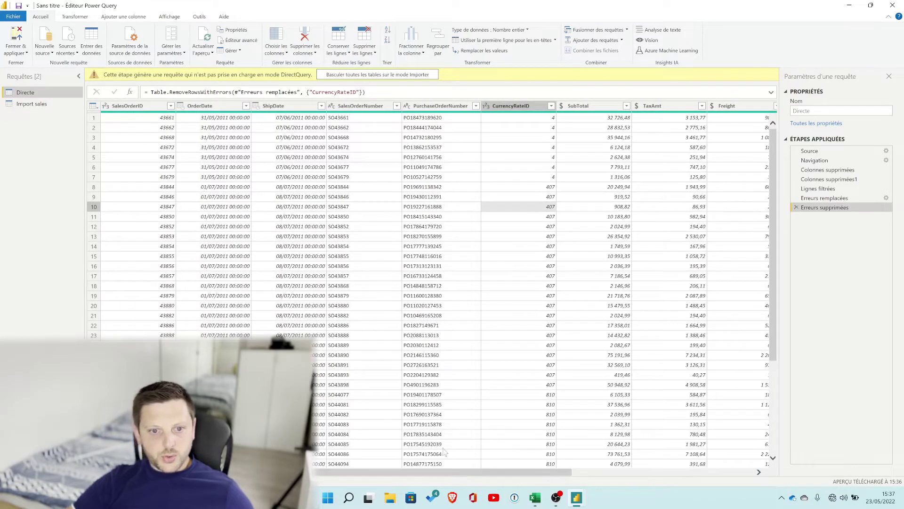
left_click(362, 158)
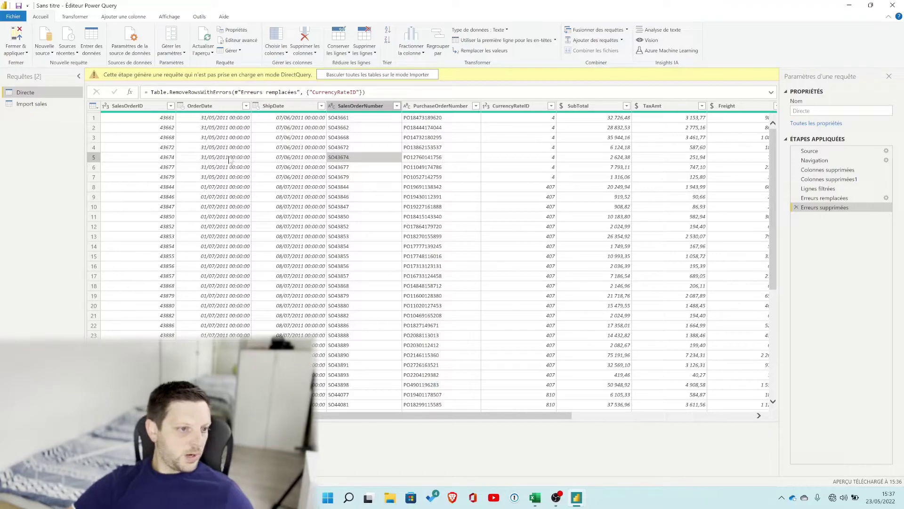
left_click(141, 107)
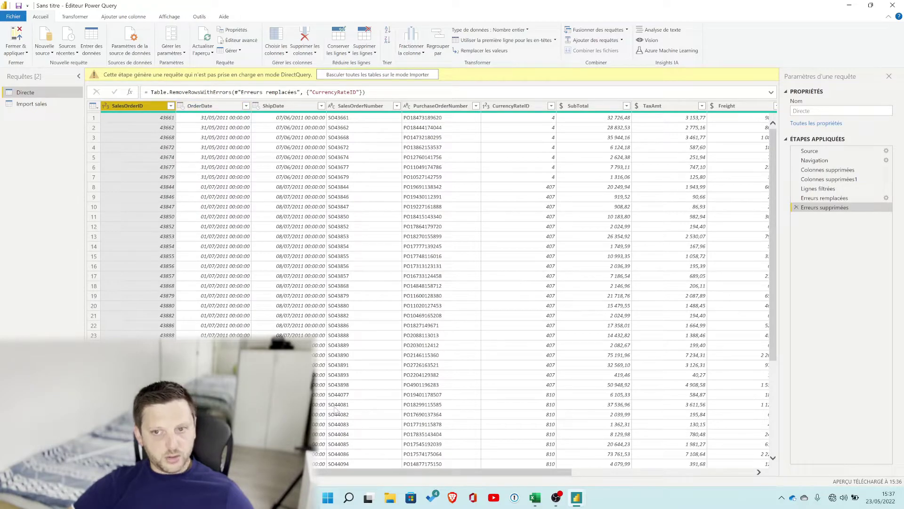
left_click_drag(339, 473, 521, 473)
left_click(697, 107, "shift")
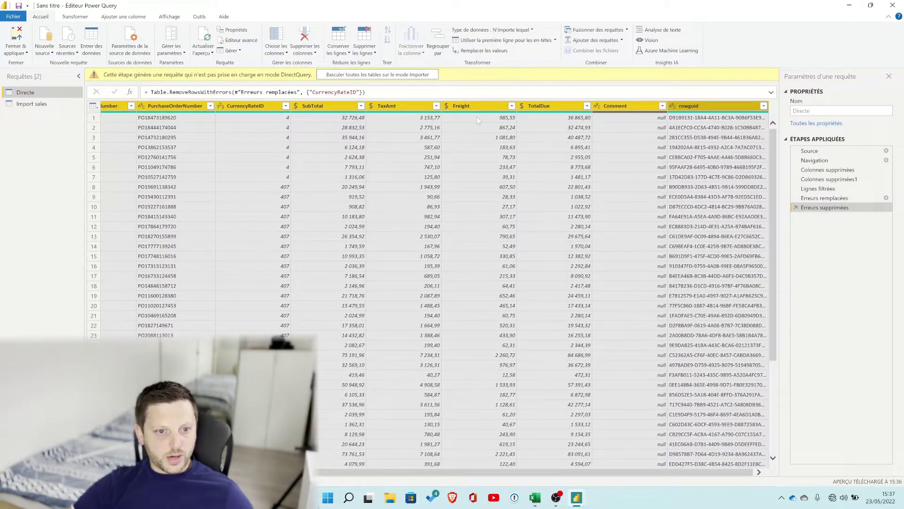
left_click_drag(607, 473, 419, 473)
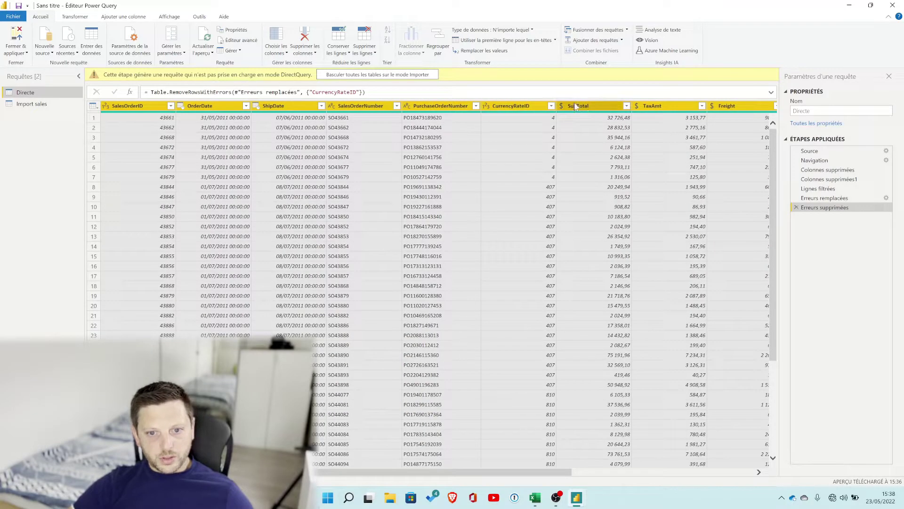
Check the data types of the SubTotal, CurrencyRateID and PurchaseOrderNumber columns, including the type options offered for SubTotal.
left_click(596, 107)
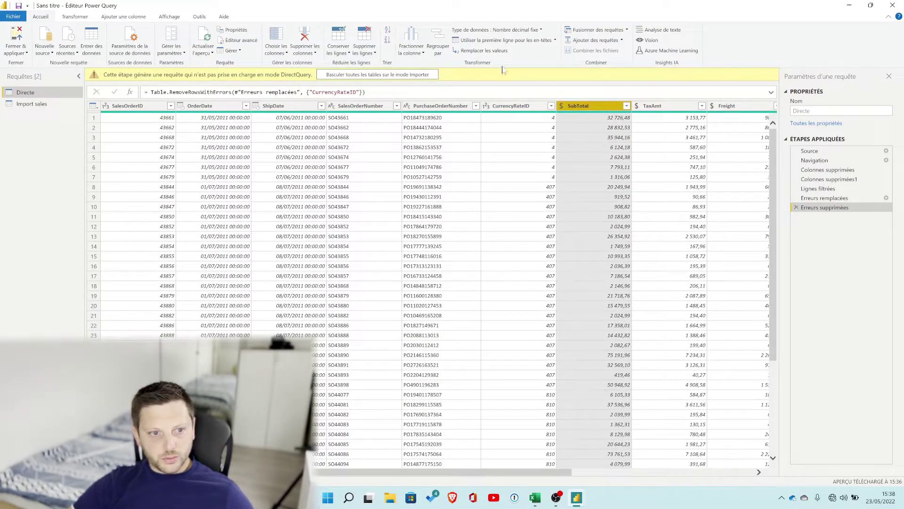
left_click(78, 17)
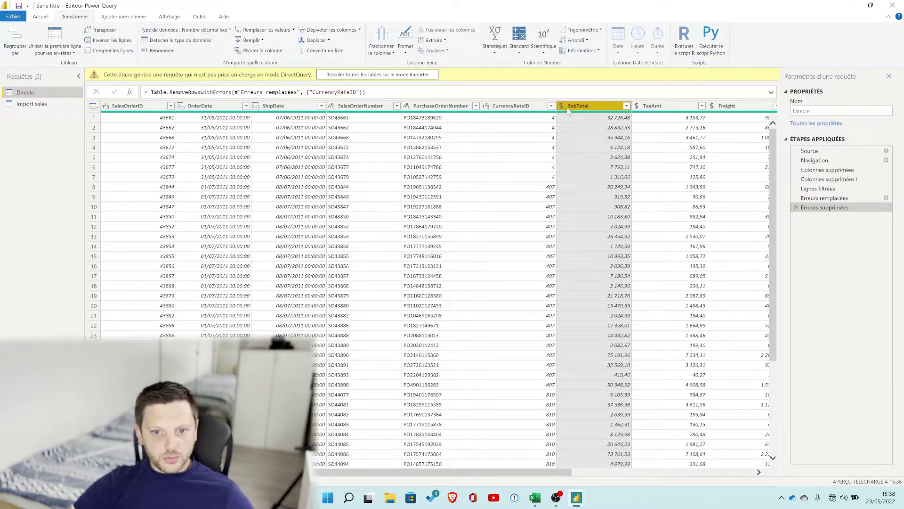
left_click(213, 31)
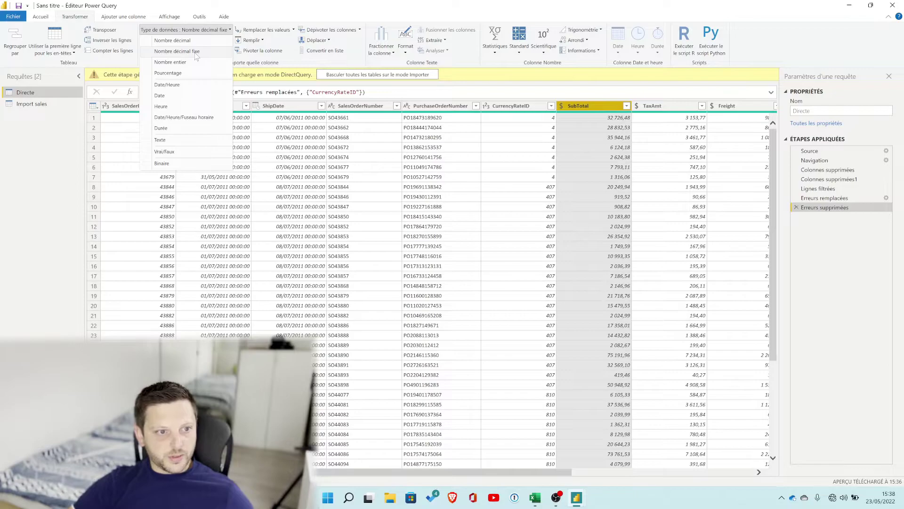
left_click(596, 123)
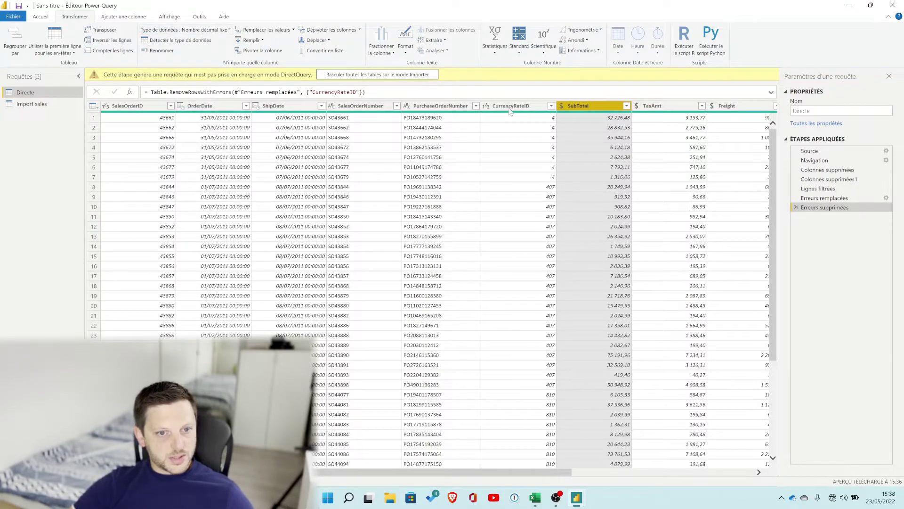
left_click(532, 106)
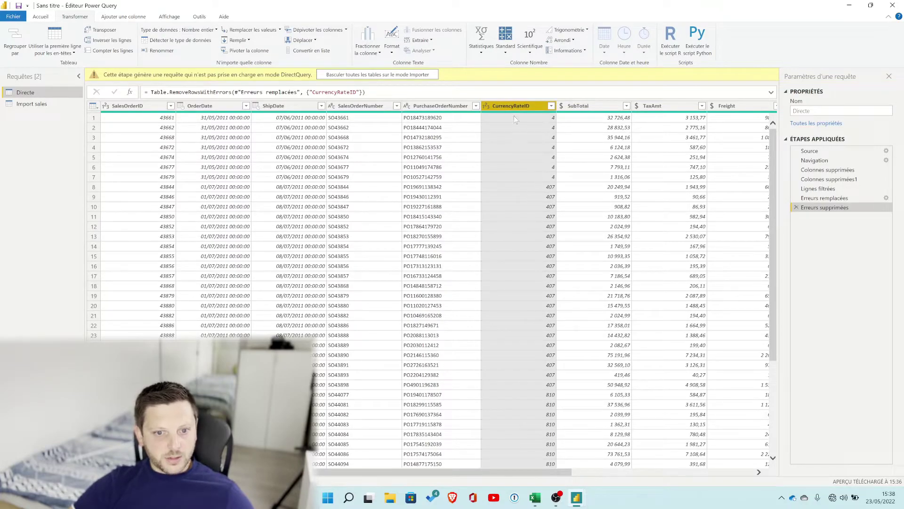
left_click(445, 115)
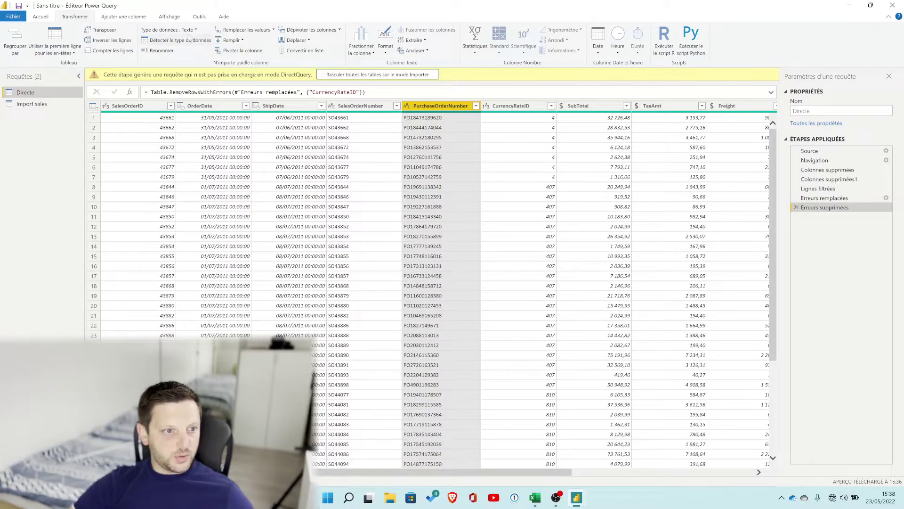
Change the data type of the OrderDate and ShipDate columns in the Directe query to Date.
left_click(286, 118)
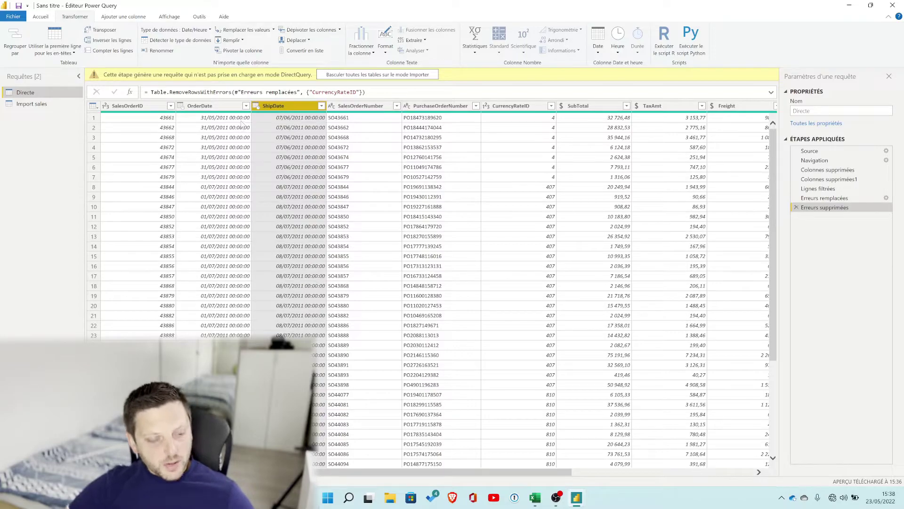
left_click(222, 108, "ctrl")
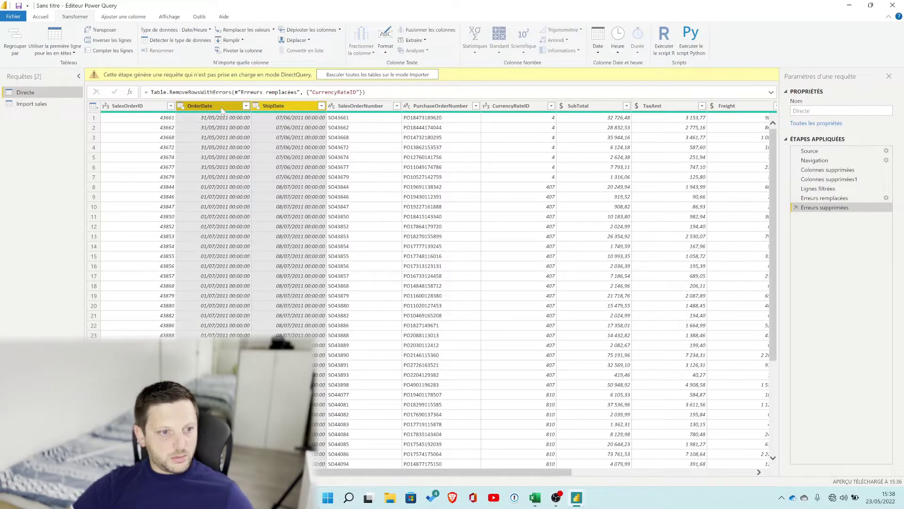
left_click(194, 30)
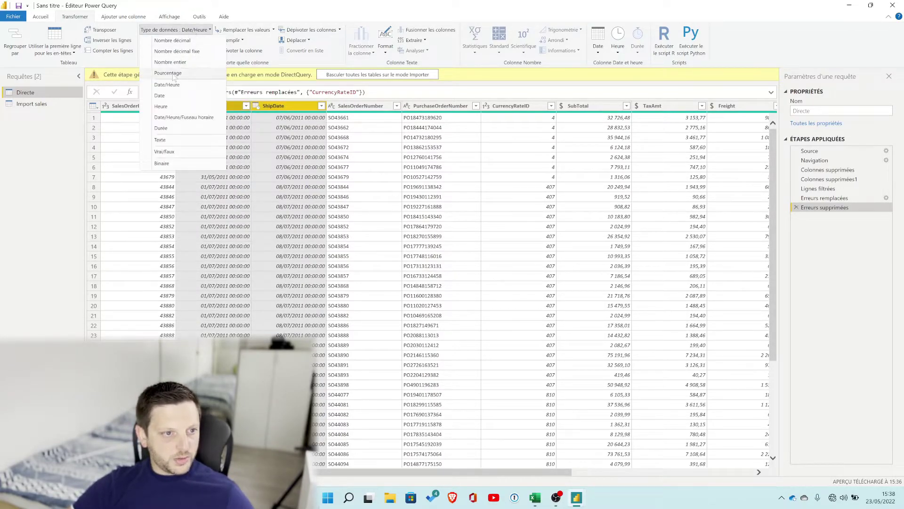
left_click(226, 109)
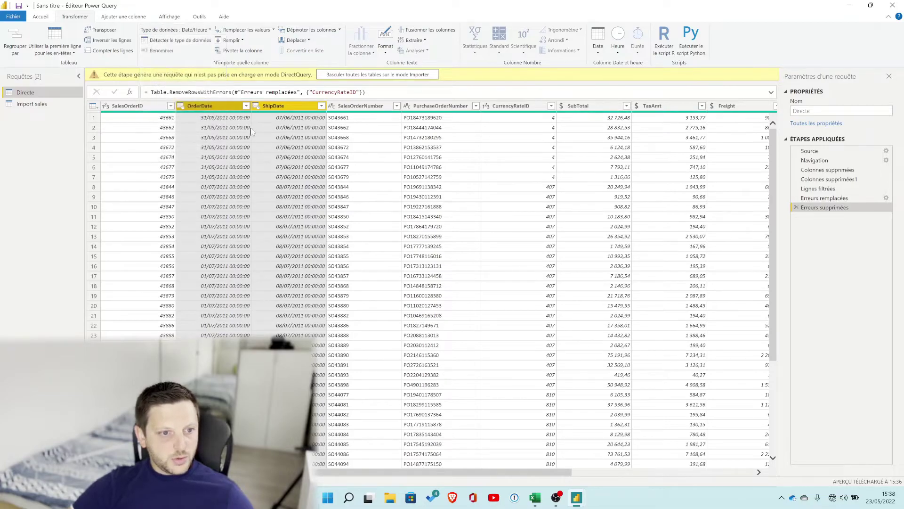
left_click(231, 112)
left_click(287, 108, "ctrl")
left_click(183, 31)
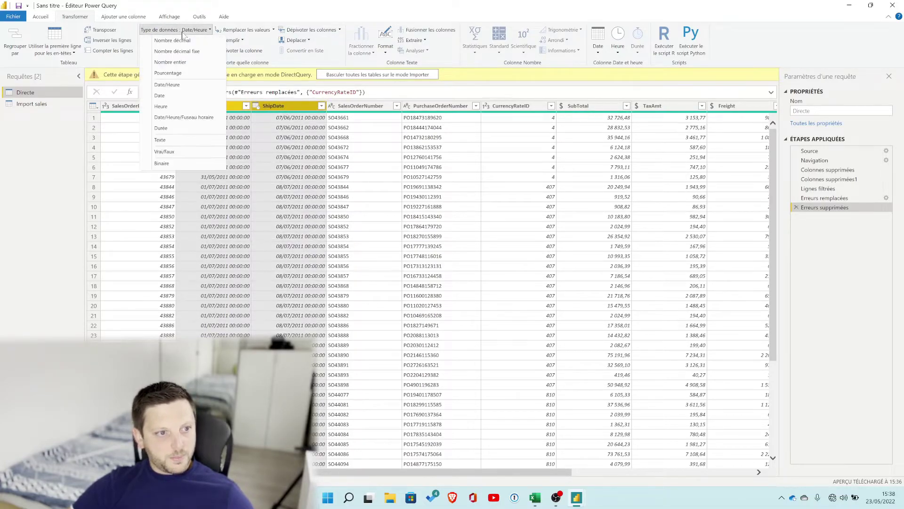
left_click(159, 95)
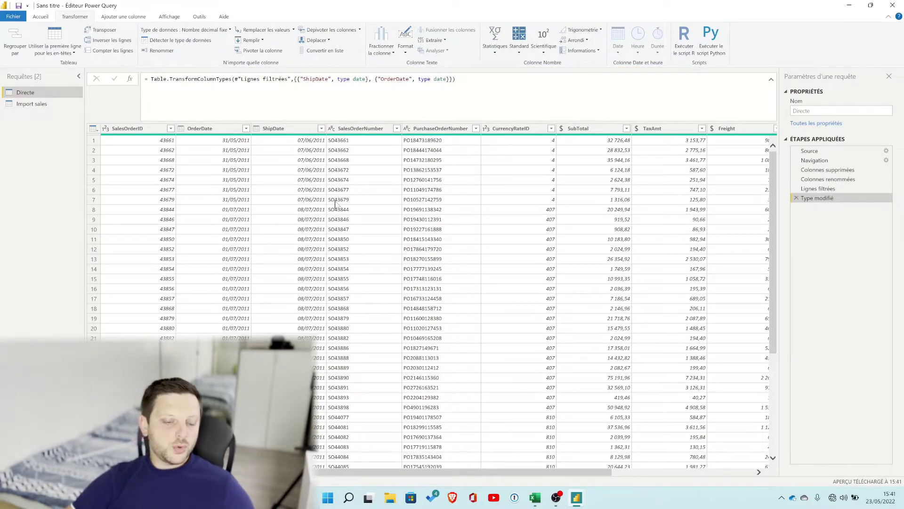
Detect the data types automatically for all columns of the Directe query.
left_click(130, 133)
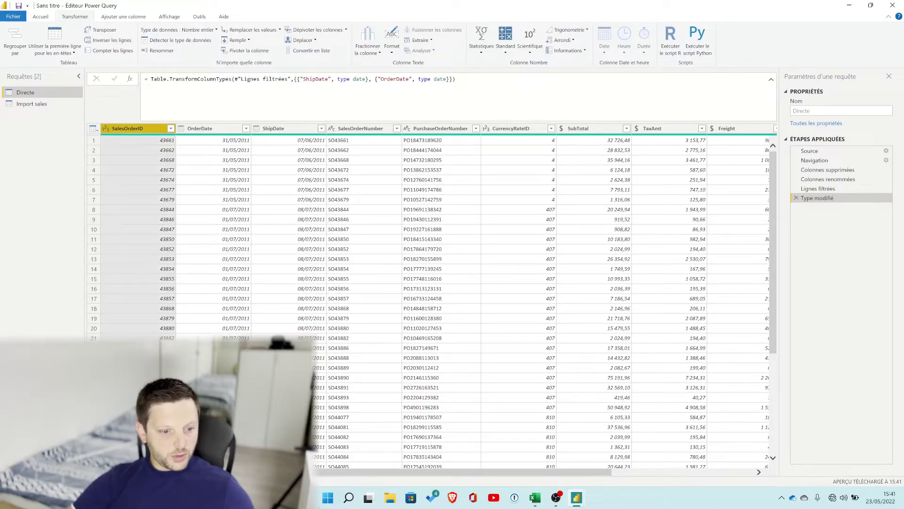
scroll(438, 297, "right", 5)
left_click(707, 129)
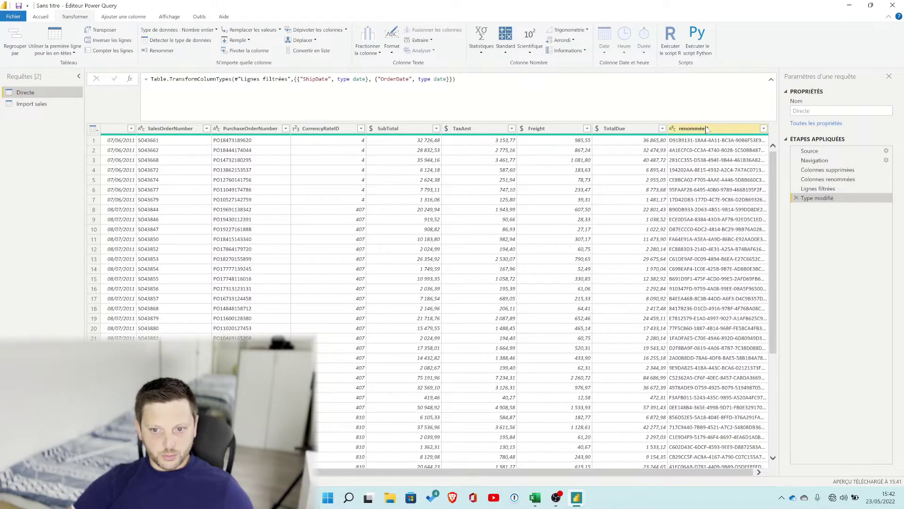
key("ctrl+a")
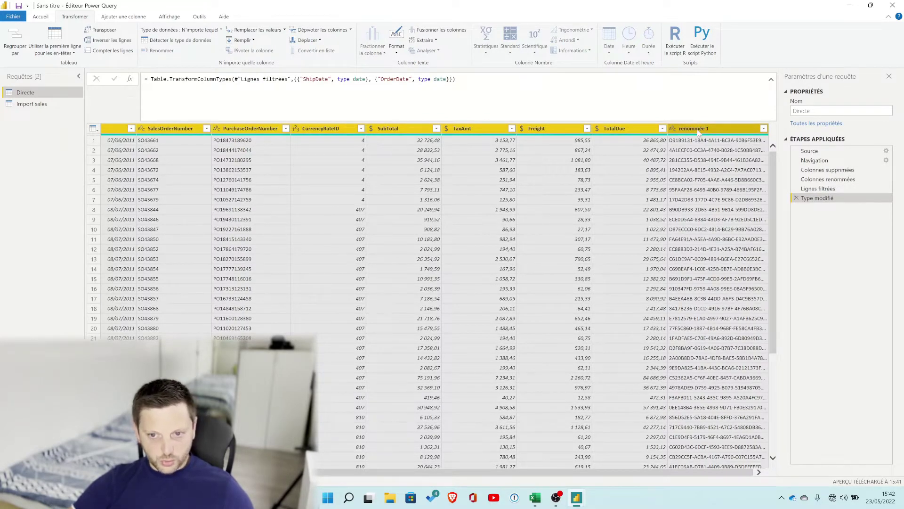
left_click(163, 43)
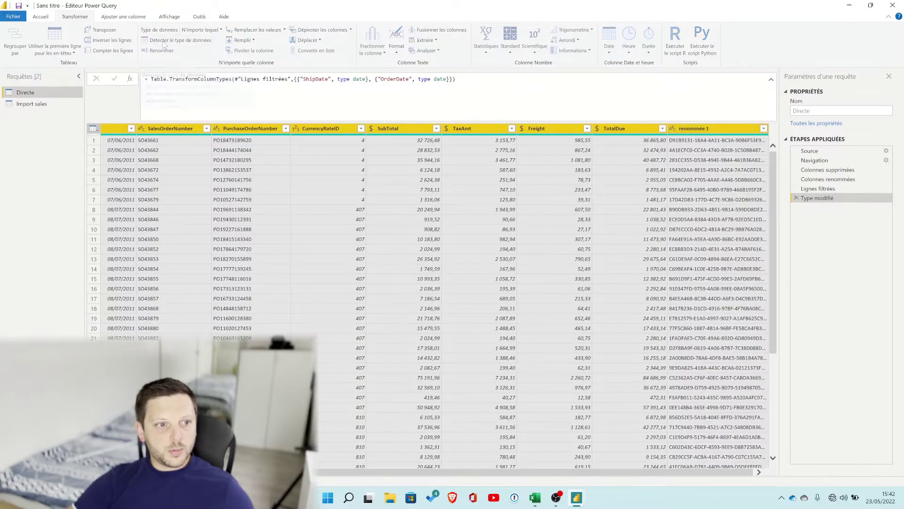
left_click_drag(479, 474, 345, 473)
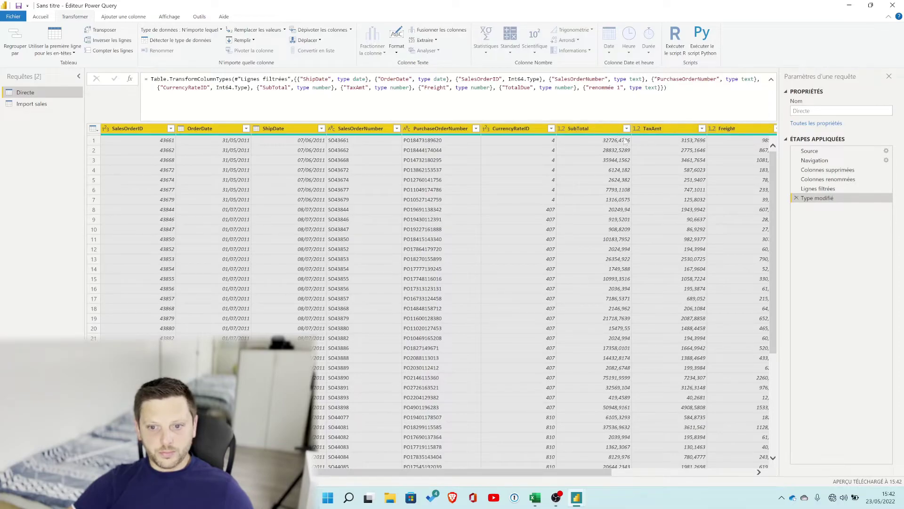
Close the query editor with the changes applied, and expand the Directe and Import sales tables to compare their fields.
left_click(41, 17)
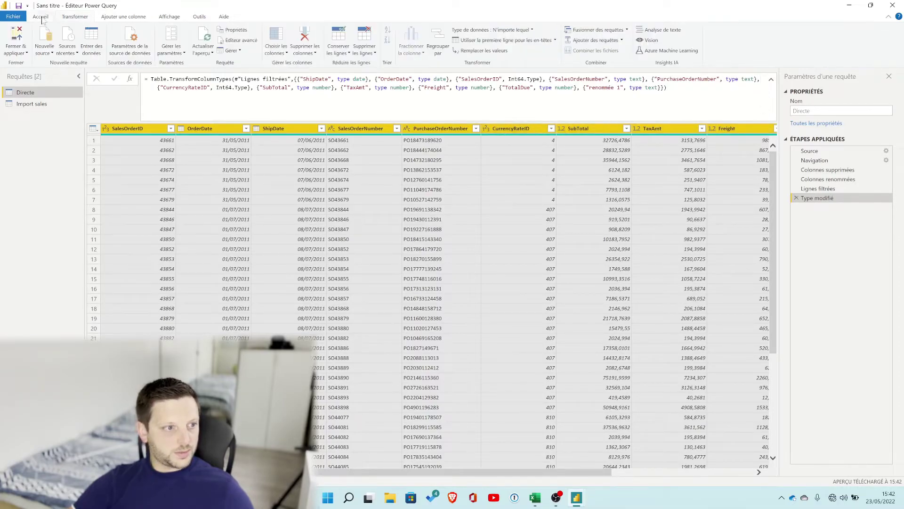
left_click(16, 39)
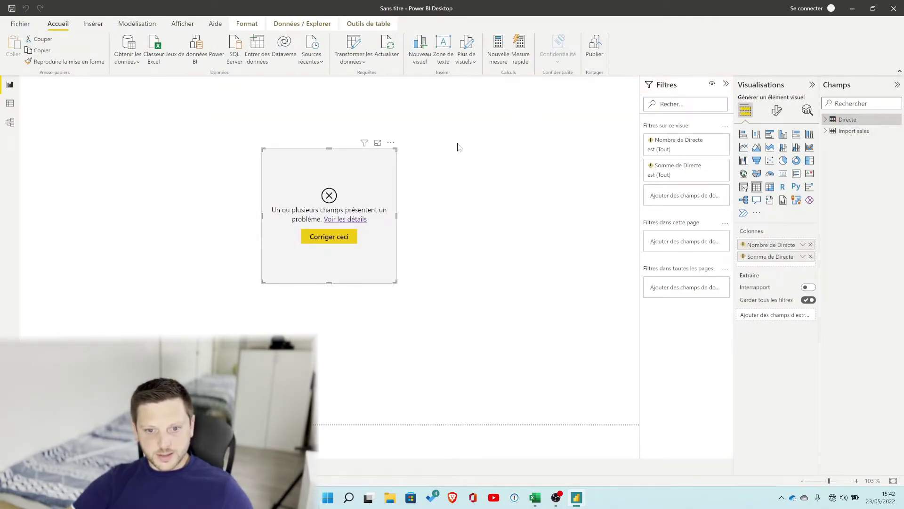
left_click(825, 119)
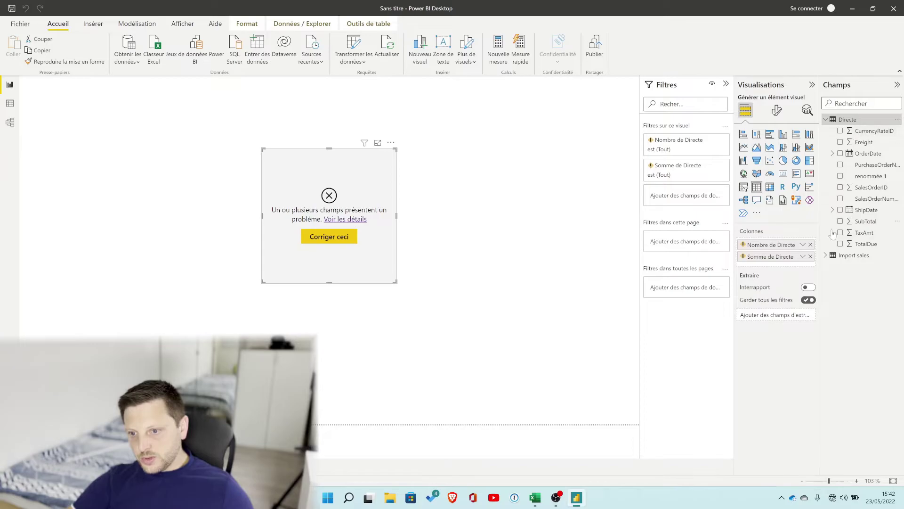
left_click(825, 255)
scroll(836, 283, "down", 2)
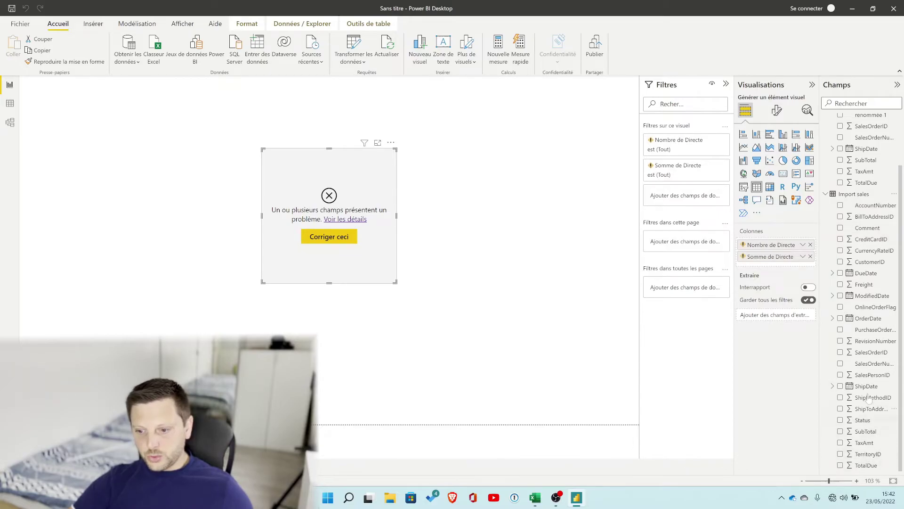
scroll(866, 405, "up", 2)
scroll(862, 415, "down", 2)
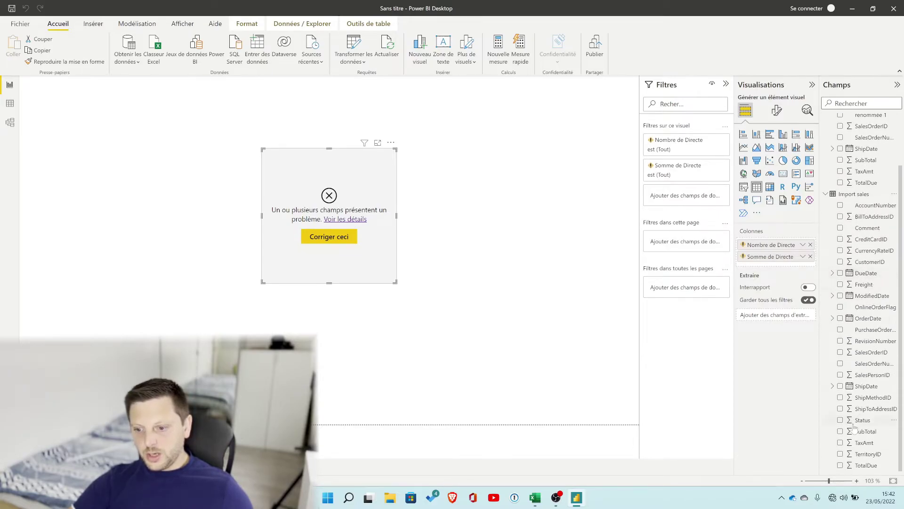
scroll(863, 463, "up", 2)
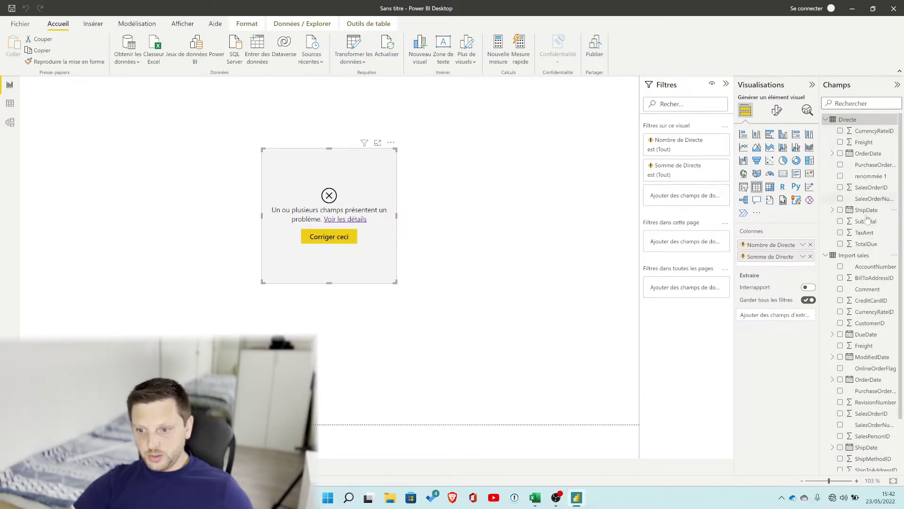
Replace the table visual's two invalid columns with ShipDate and PurchaseOrderNumber from Directe, and enlarge the visual to fit them.
left_click(810, 256)
left_click(810, 245)
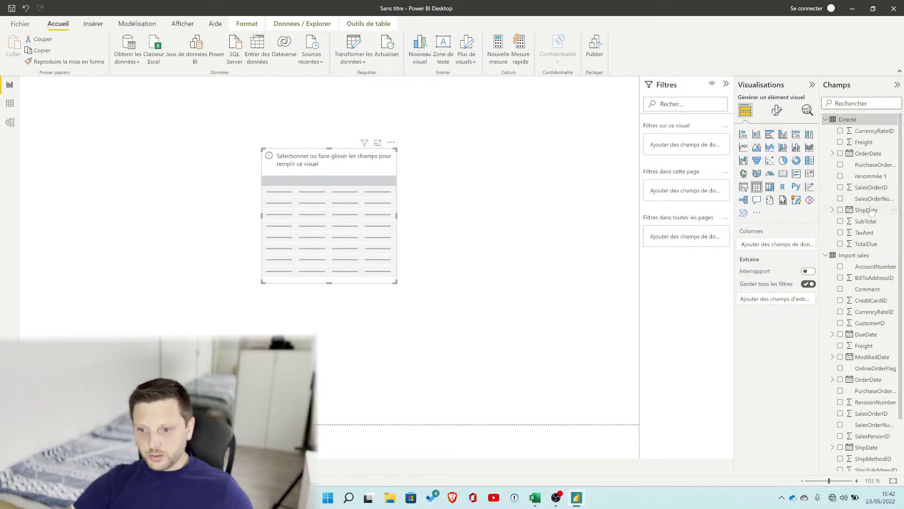
left_click_drag(869, 211, 779, 252)
left_click_drag(870, 166, 779, 292)
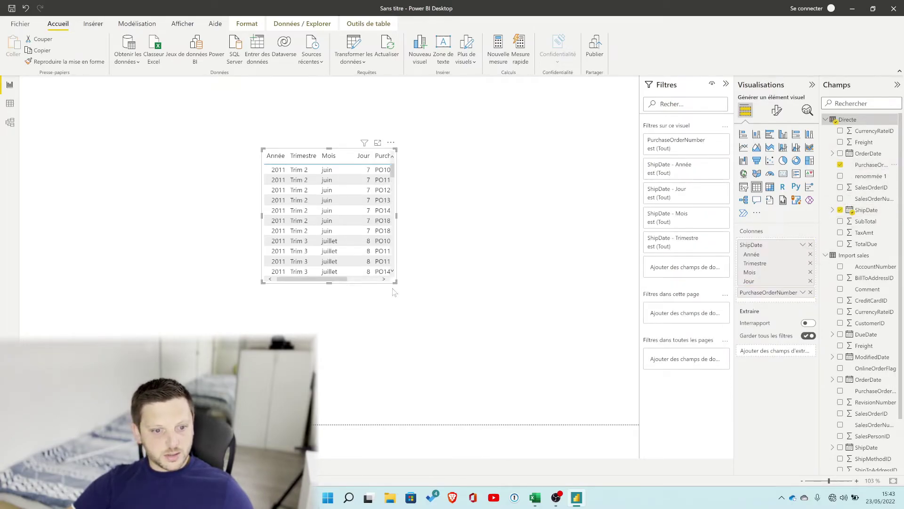
left_click_drag(394, 280, 546, 329)
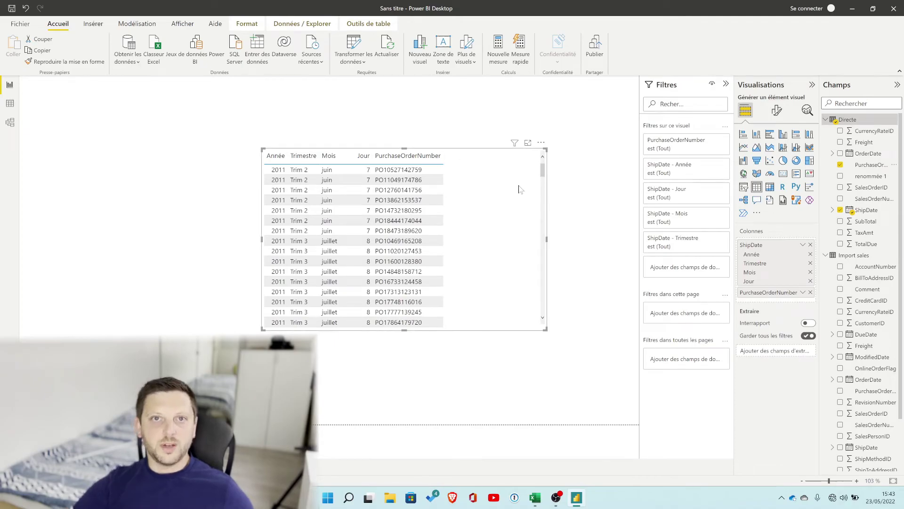